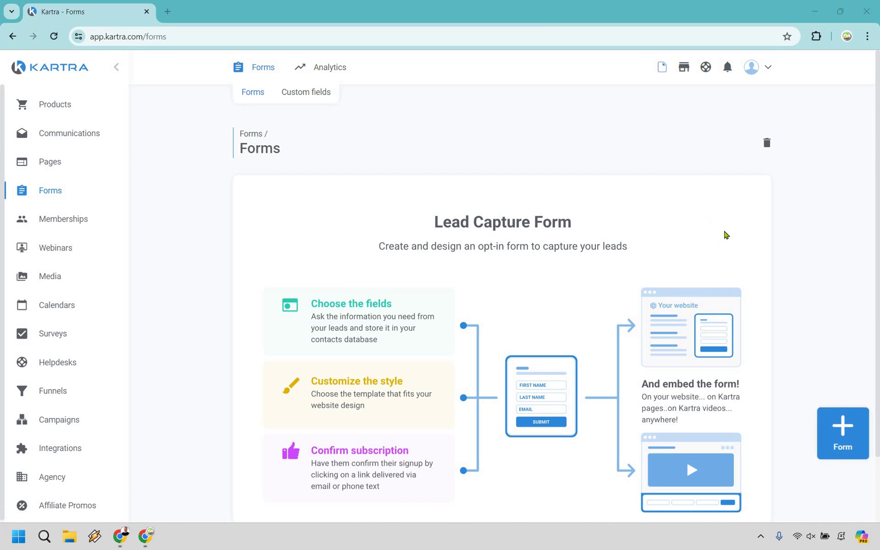
Step: Create a new opt-in form named "Marketing Island Example"
click(843, 435)
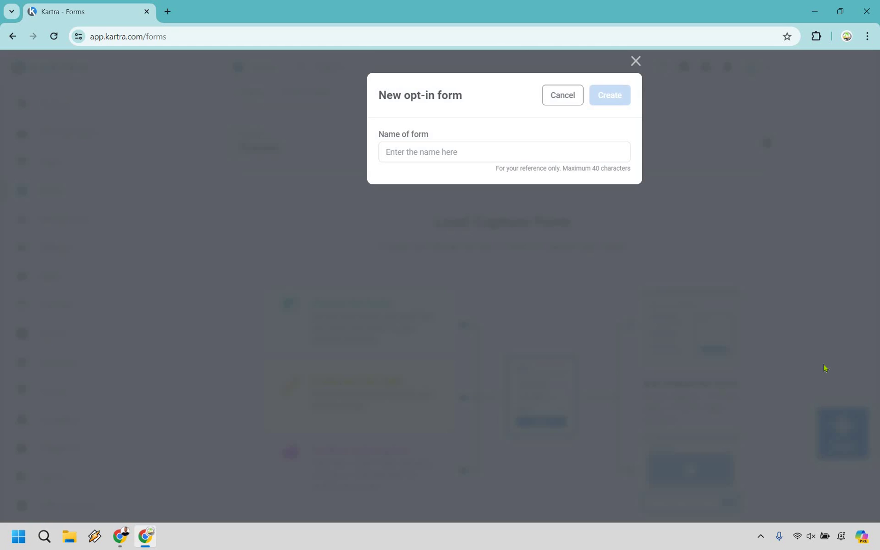
click(416, 155)
text(Marketing Island Example)
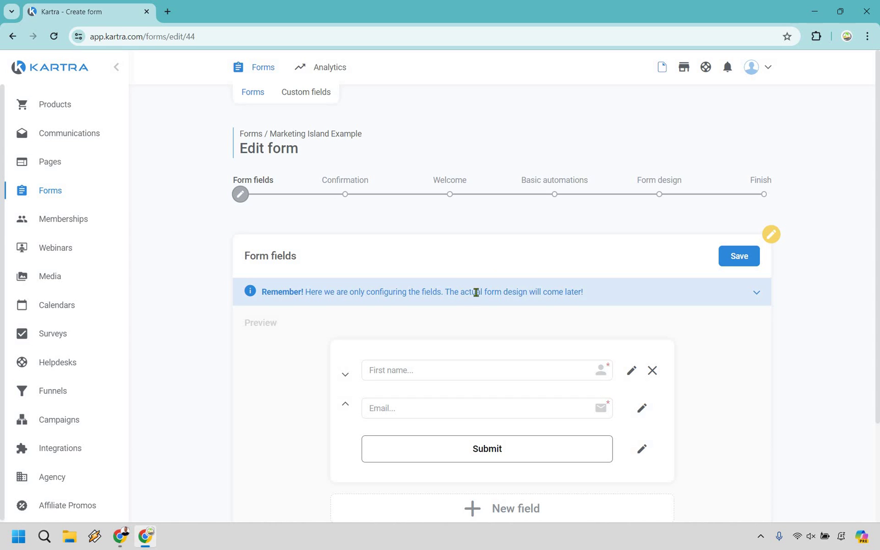
Step: Save the form fields with only the email field and a "Click Here To Continue" button, and proceed to confirmation
scroll(853, 274, down, 1)
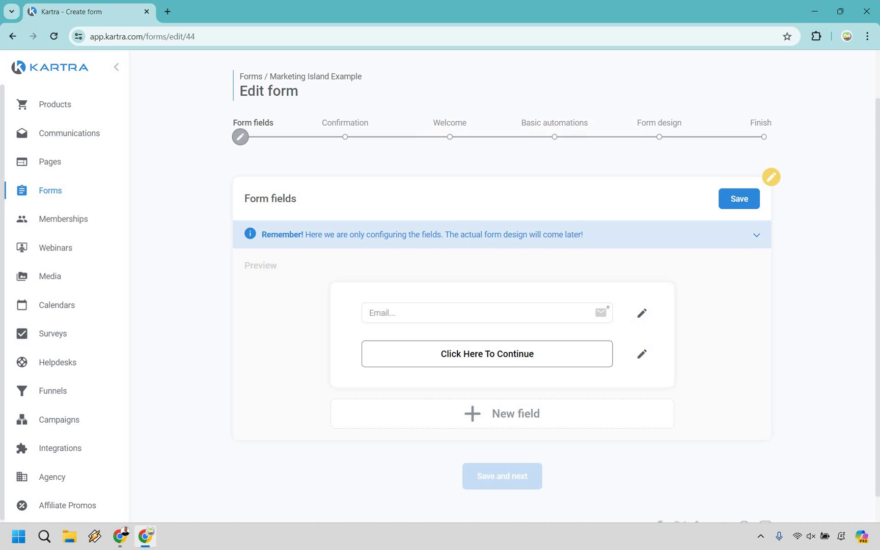
click(733, 199)
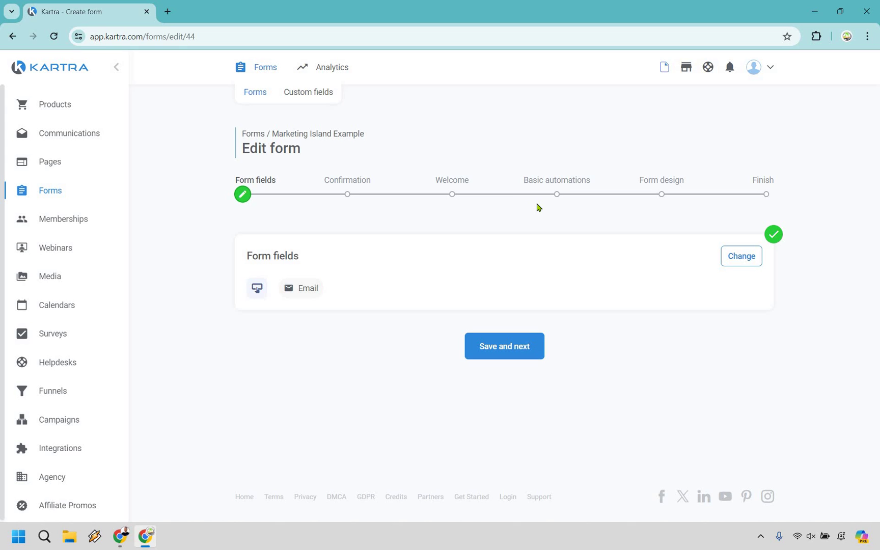
click(501, 348)
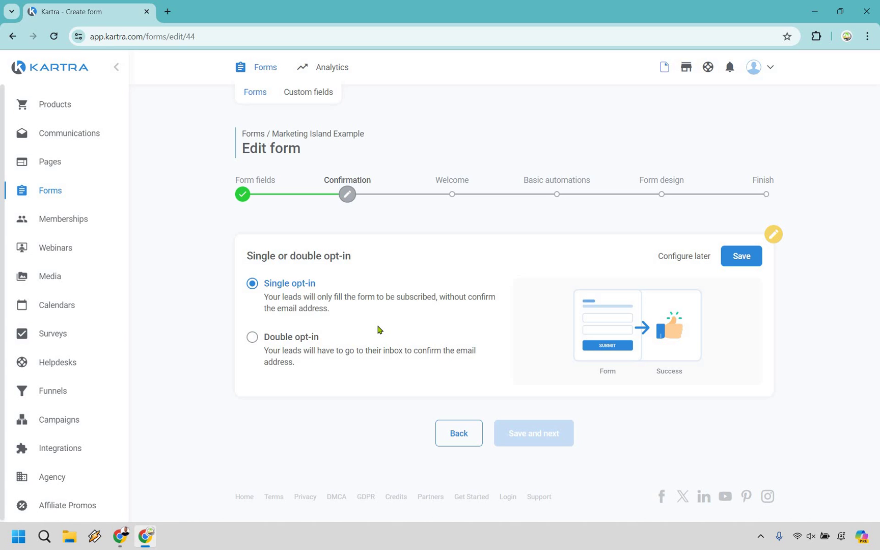
Step: Save the form as single opt-in with the success page left to configure later, and proceed past the welcome stage without a message
click(737, 261)
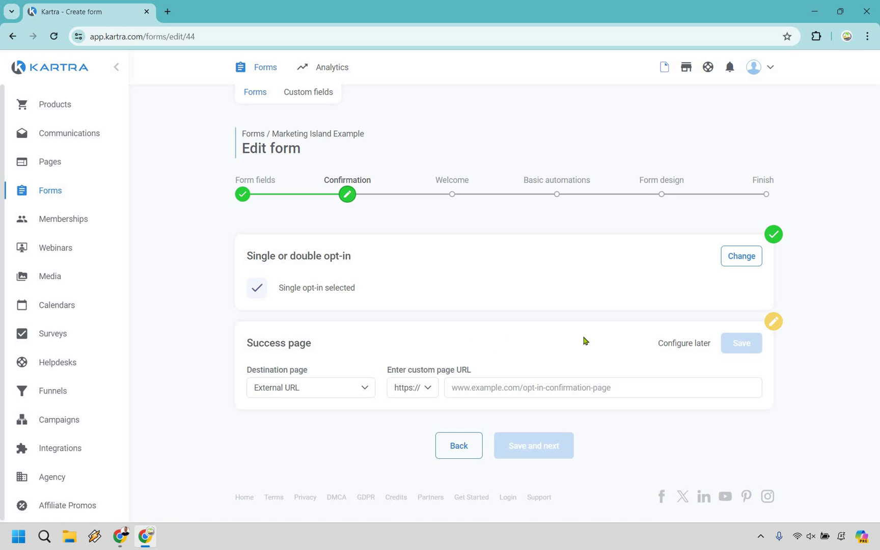
click(680, 343)
click(549, 434)
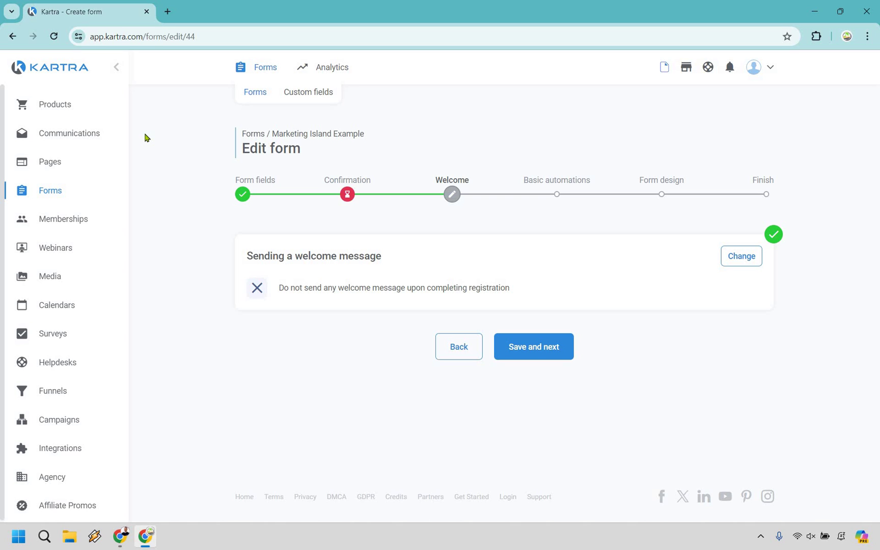
click(539, 347)
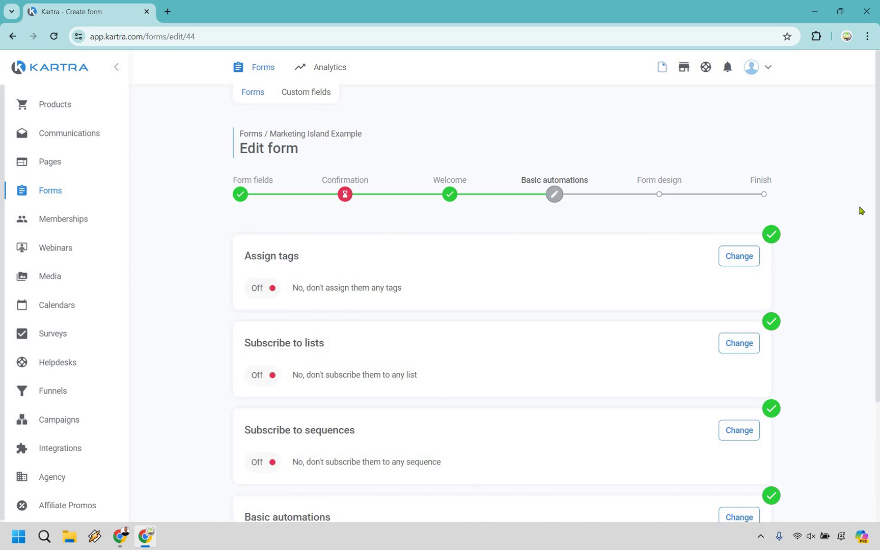
scroll(860, 210, down, 1)
scroll(860, 209, down, 1)
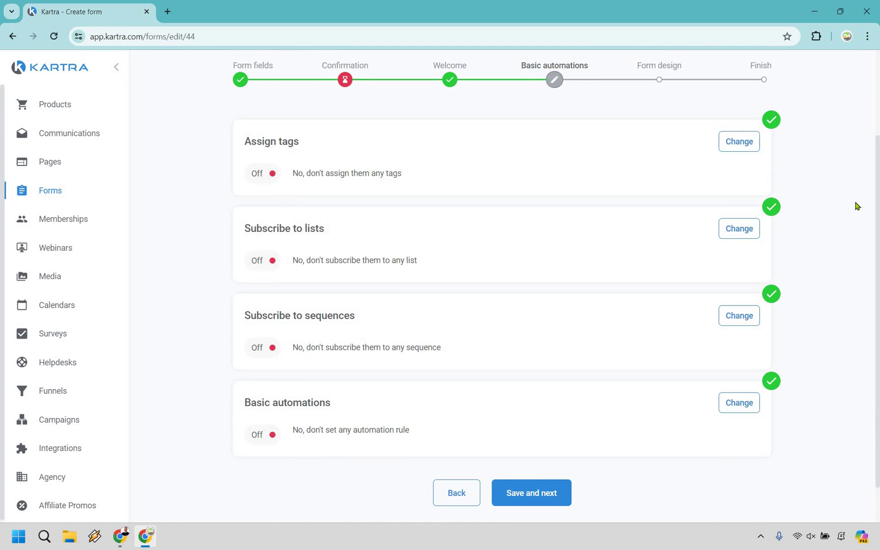
click(738, 141)
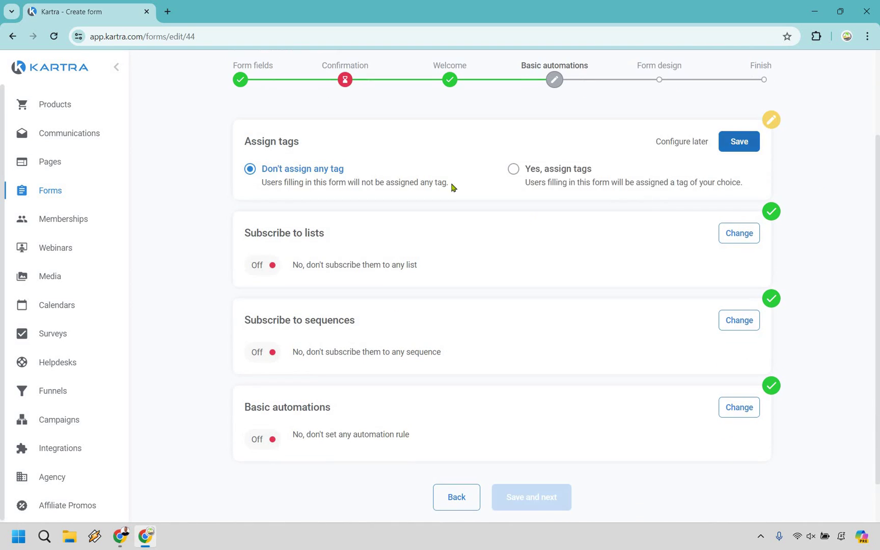
click(511, 170)
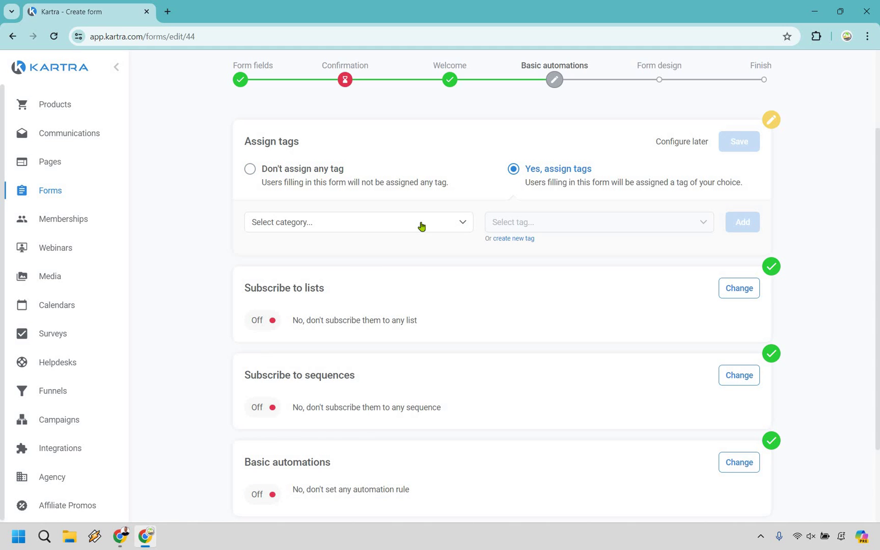
click(420, 226)
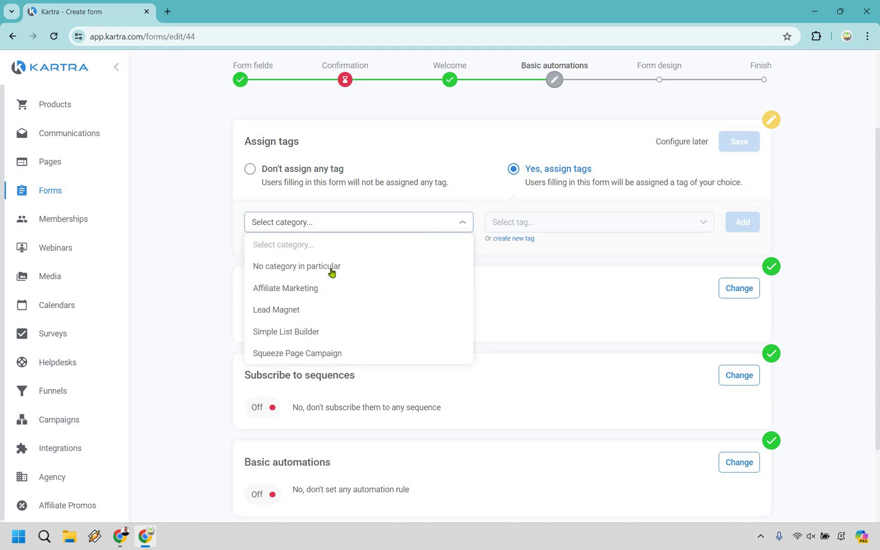
click(332, 272)
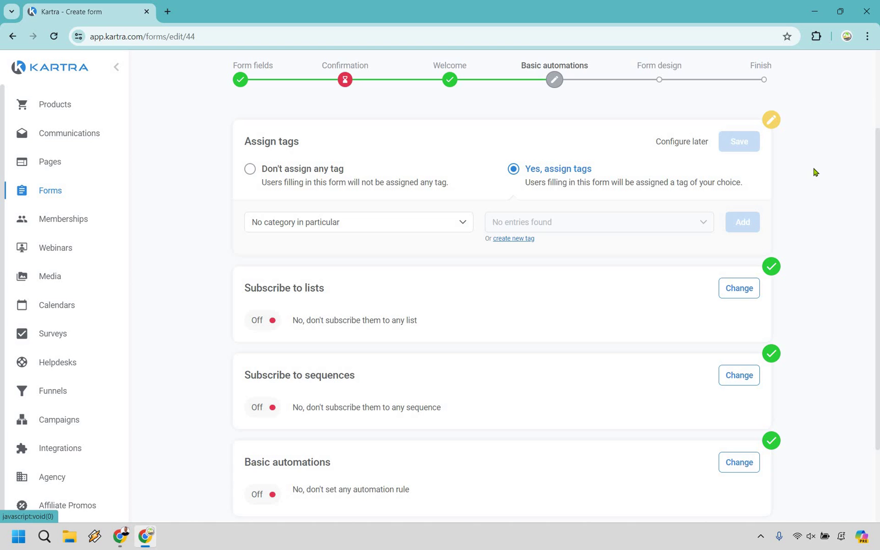
scroll(250, 232, up, 1)
click(249, 228)
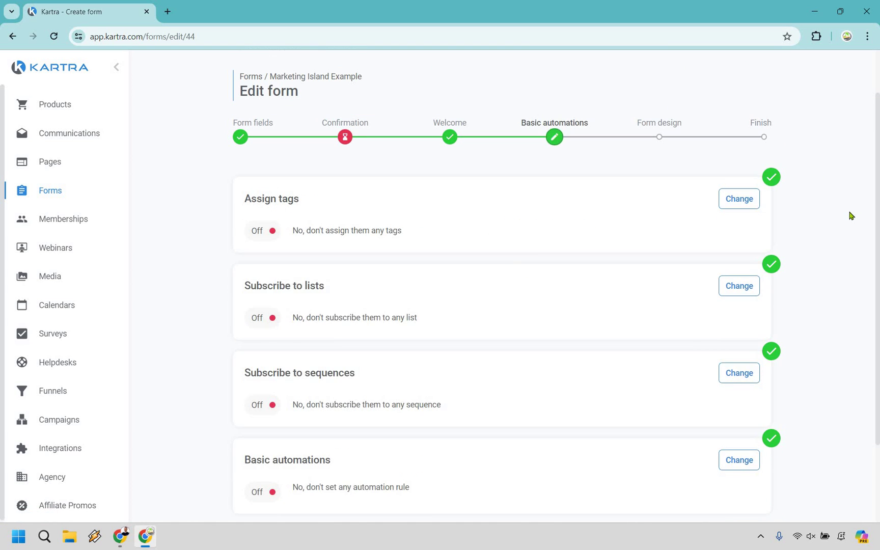
Step: Subscribe leads to a new list with both name and public description set to "Marketing Island", and save the list setting
scroll(847, 215, down, 3)
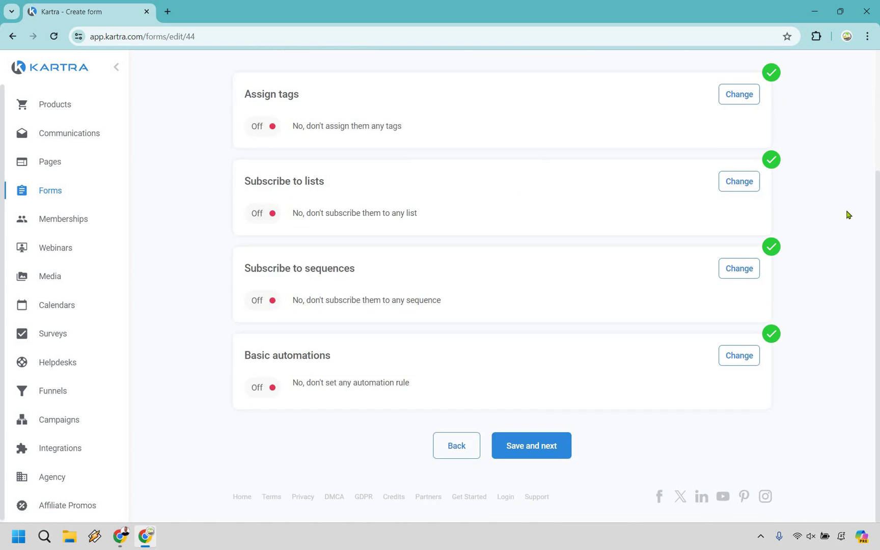
click(731, 186)
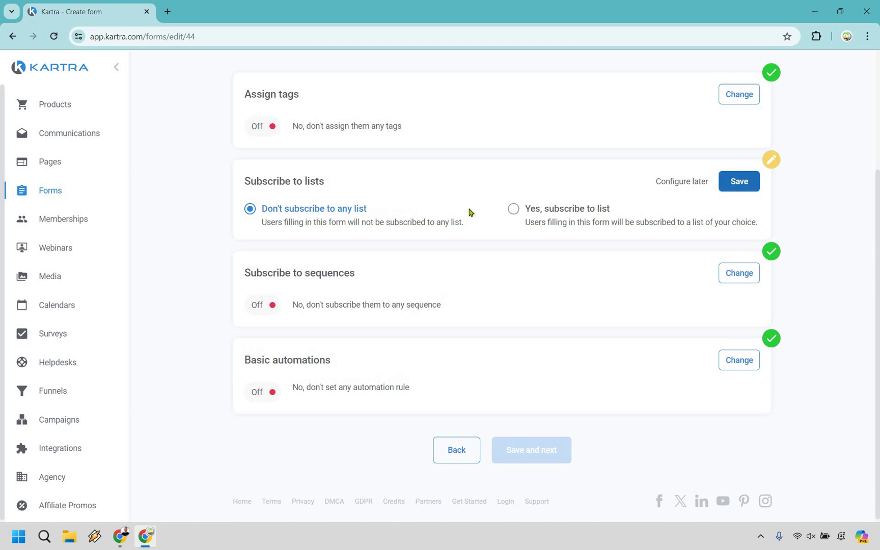
click(513, 210)
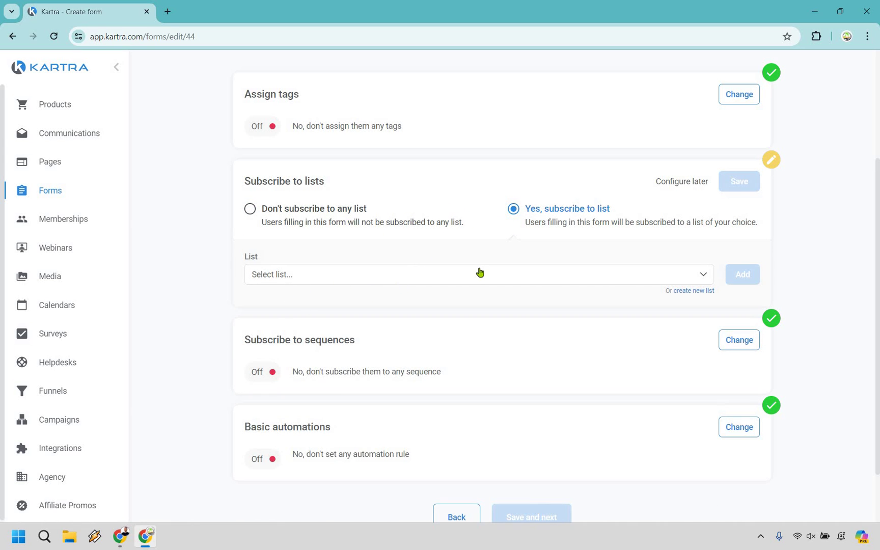
click(685, 291)
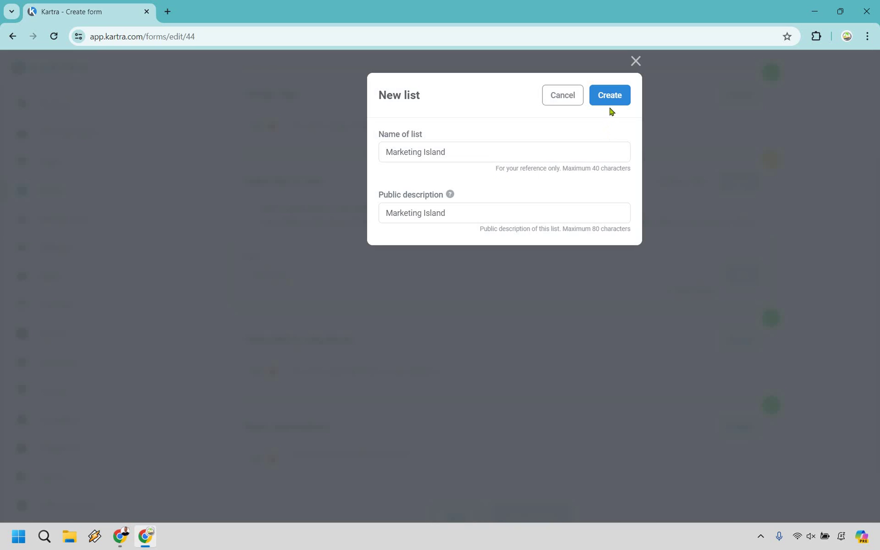
key(Return)
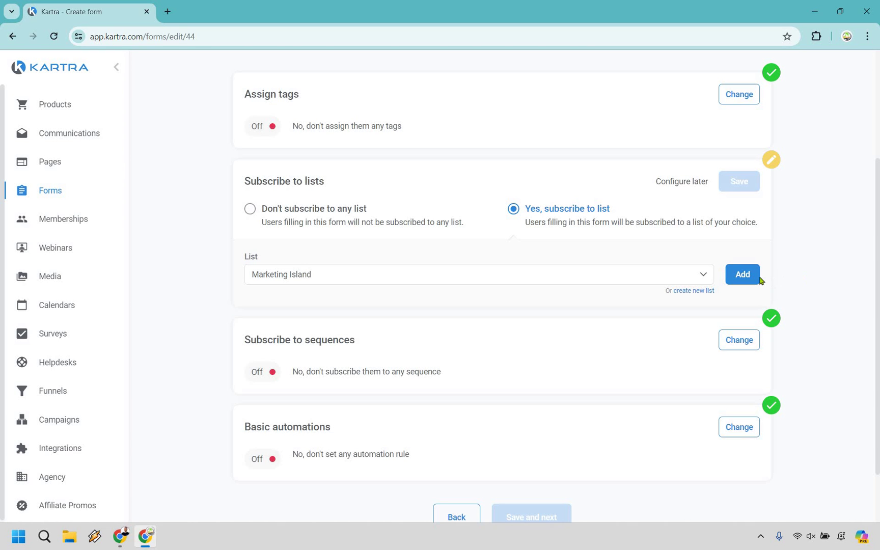
click(752, 279)
click(744, 183)
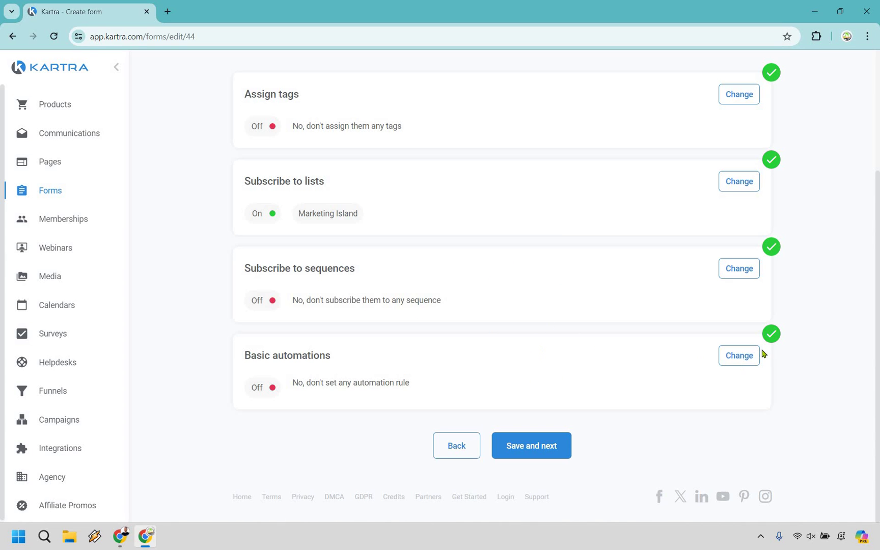
click(743, 357)
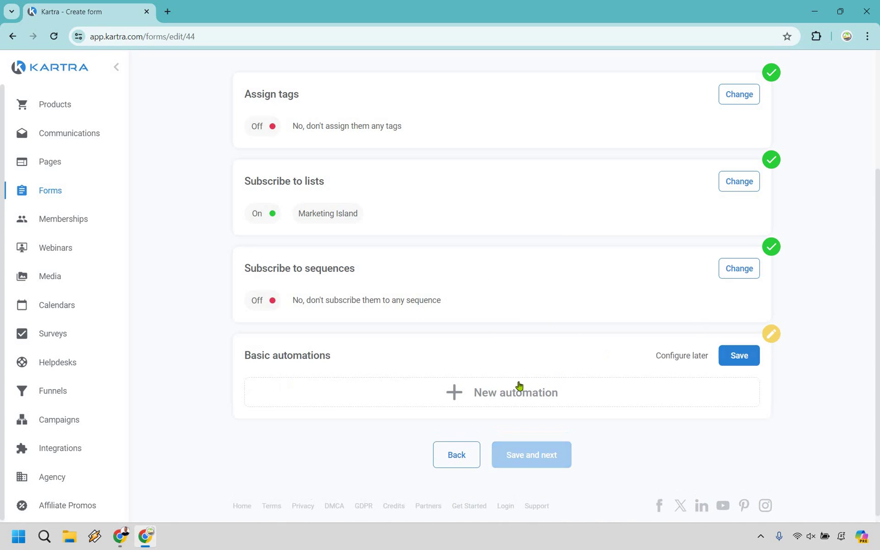
click(517, 391)
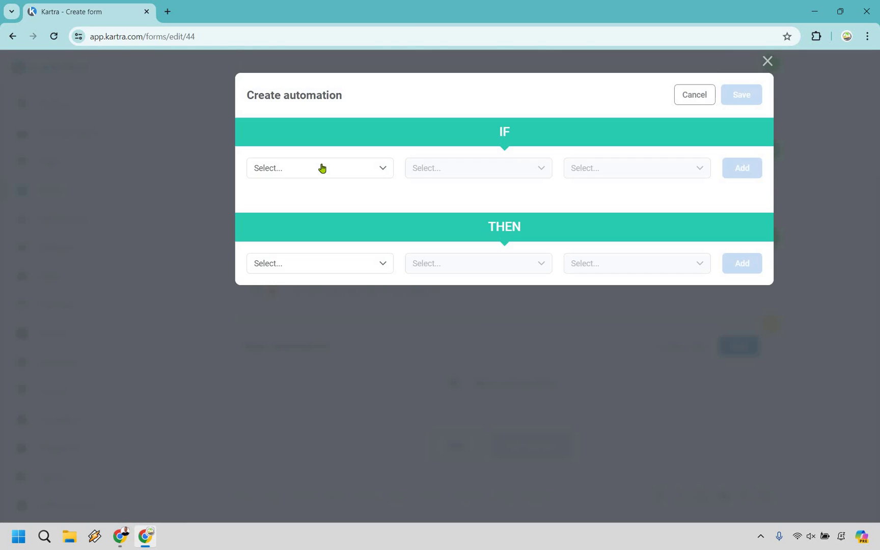
click(321, 168)
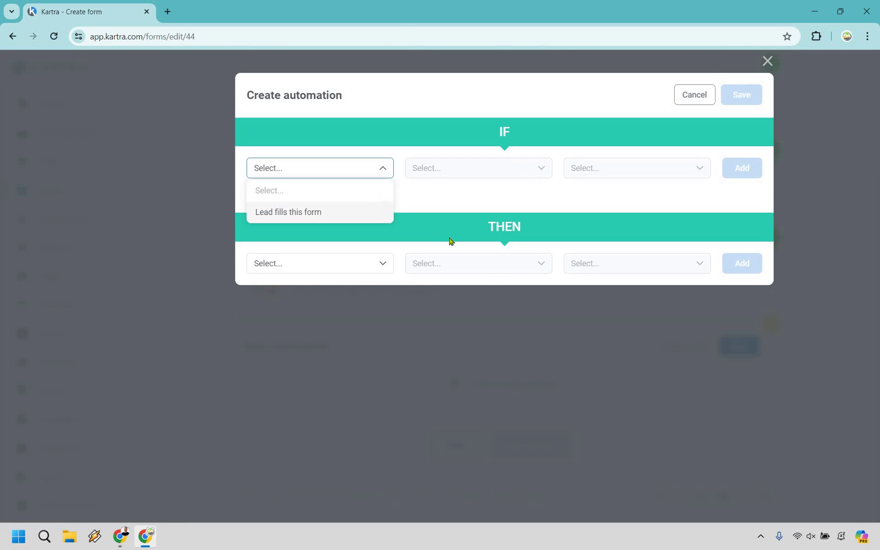
click(322, 212)
click(359, 263)
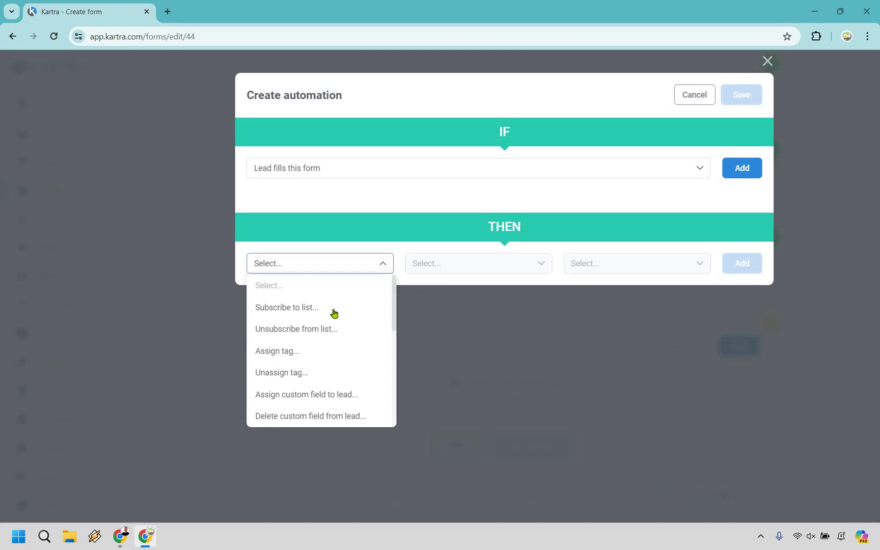
scroll(334, 313, down, 5)
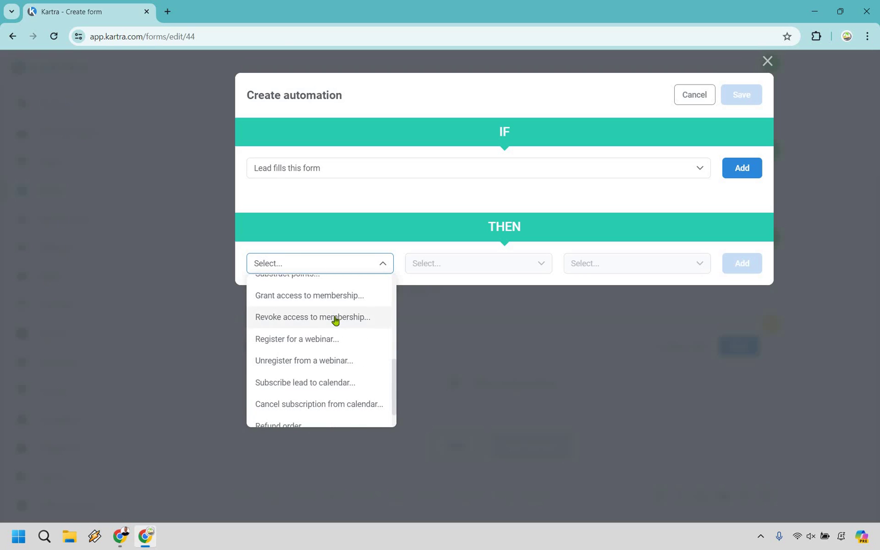
scroll(334, 316, down, 1)
scroll(334, 320, up, 6)
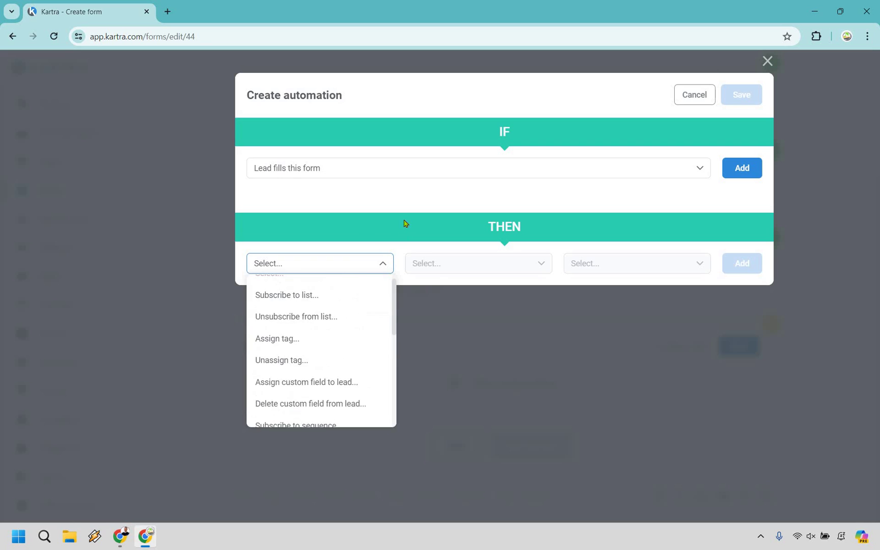
click(659, 102)
click(664, 323)
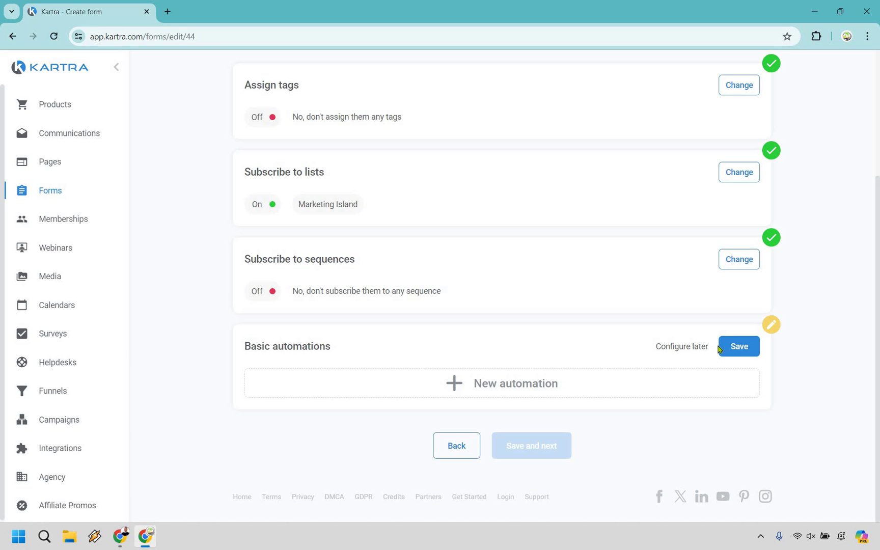
Step: Save the basic automations without any rule and finish the form with its design set for use in another Kartra asset
click(741, 351)
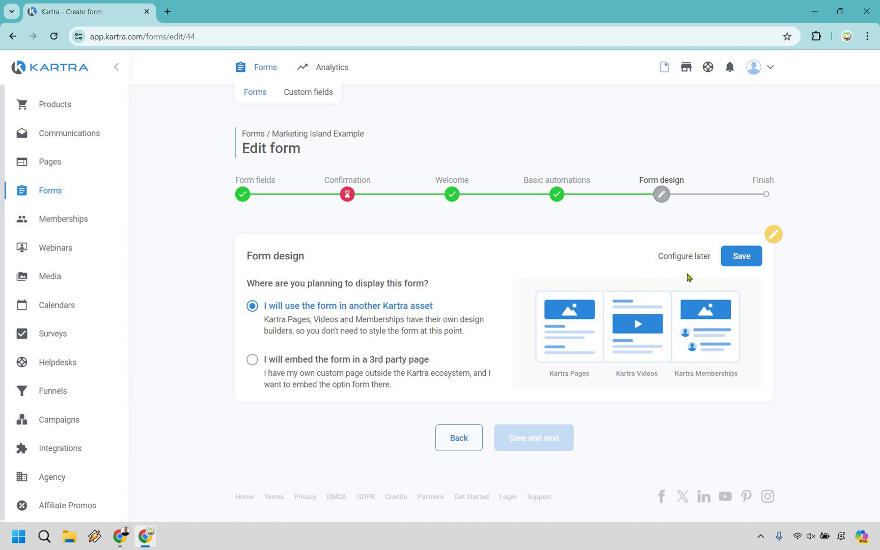
click(742, 257)
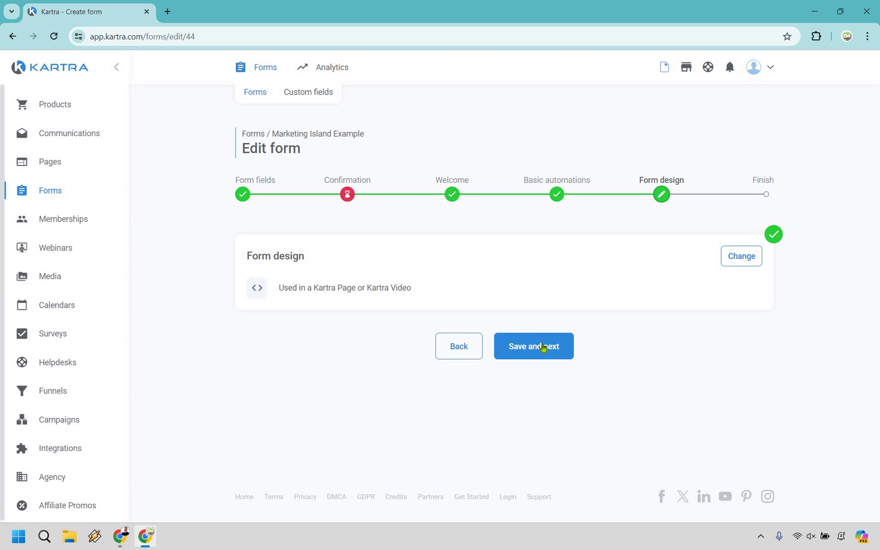
click(536, 348)
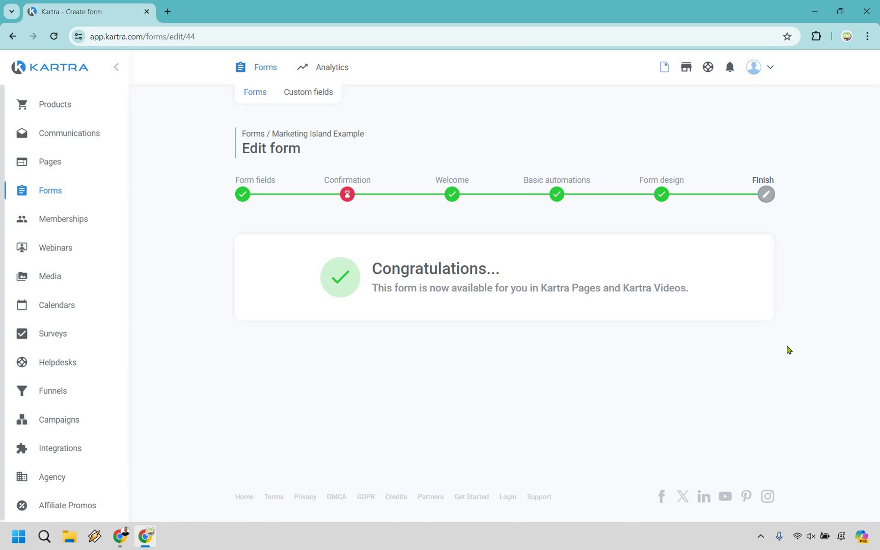
Step: Start a new page and filter the template gallery to Squeeze Pages
click(55, 163)
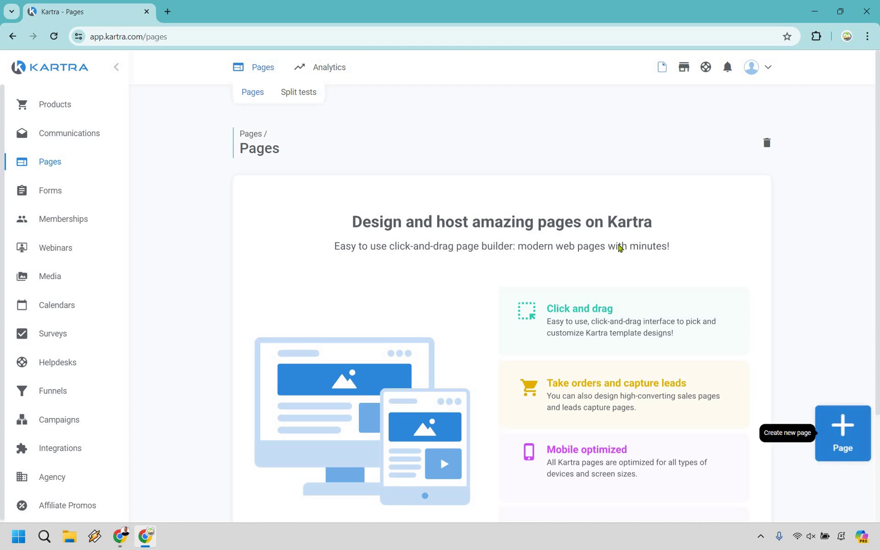
click(250, 246)
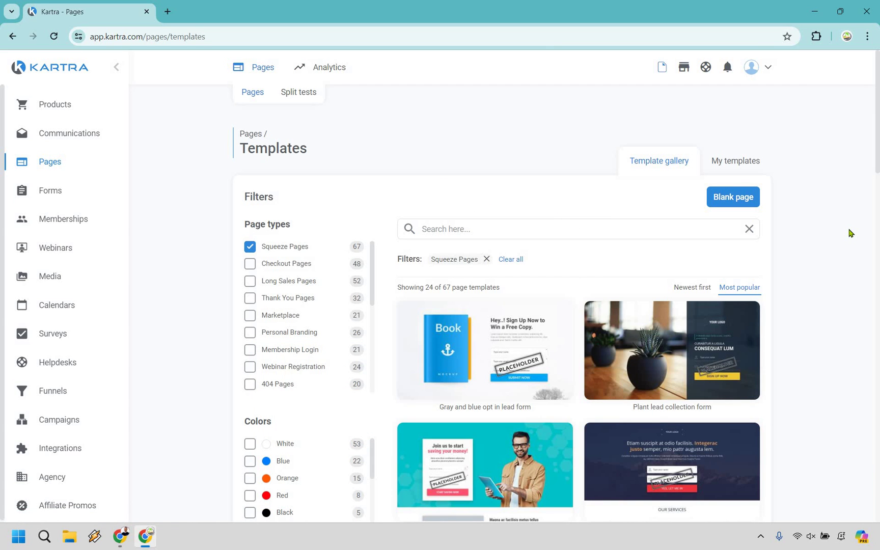
Step: Preview the "Aqua bright lead opt in form" template and examine the page through to its footer
scroll(849, 233, down, 5)
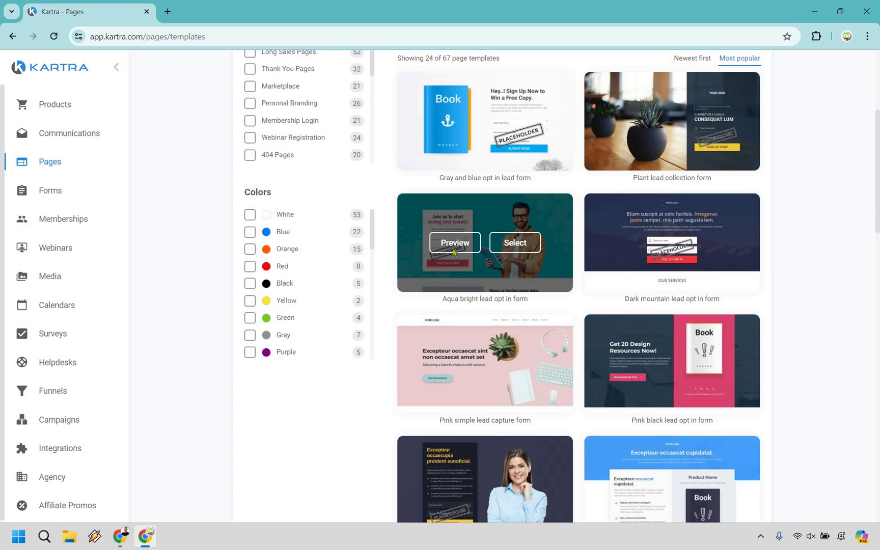
click(456, 243)
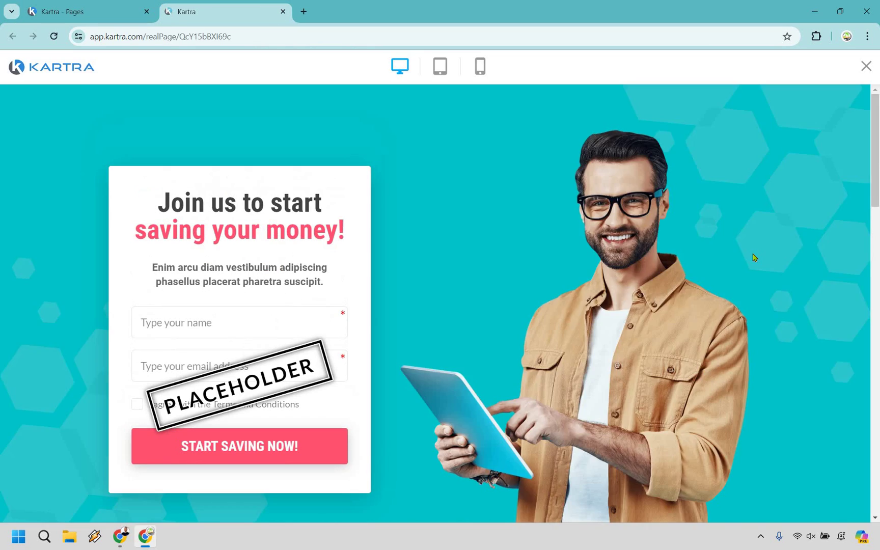
scroll(752, 255, down, 10)
scroll(754, 257, down, 10)
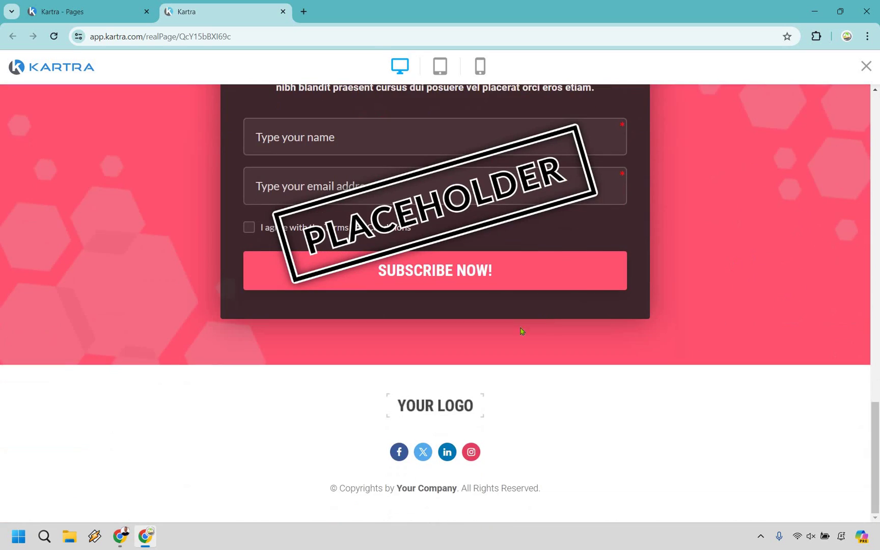
Step: Close the template preview and create a page named "Free Cheatsheet" without any particular category or site
scroll(515, 321, up, 5)
scroll(513, 322, up, 10)
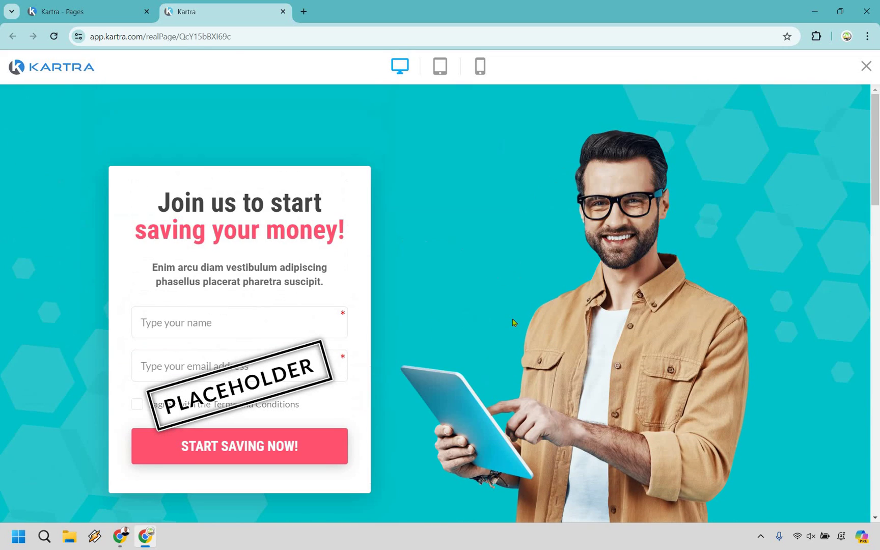
click(283, 14)
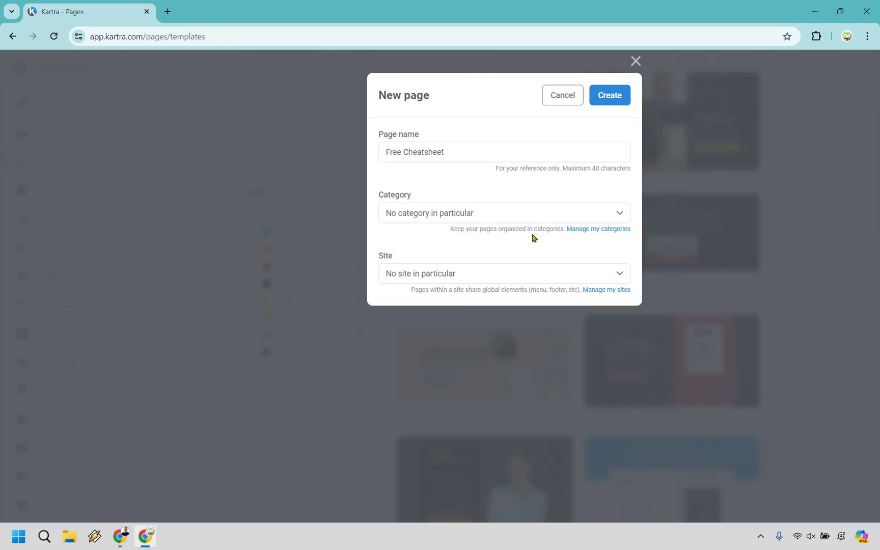
click(610, 97)
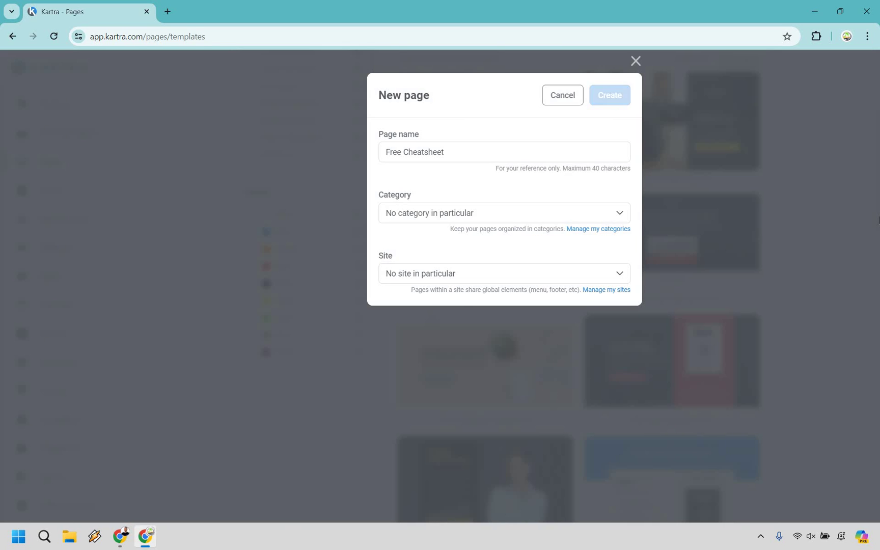
Step: Delete the video section with the "Learn More" button below the hero section
scroll(685, 229, down, 5)
scroll(746, 296, down, 9)
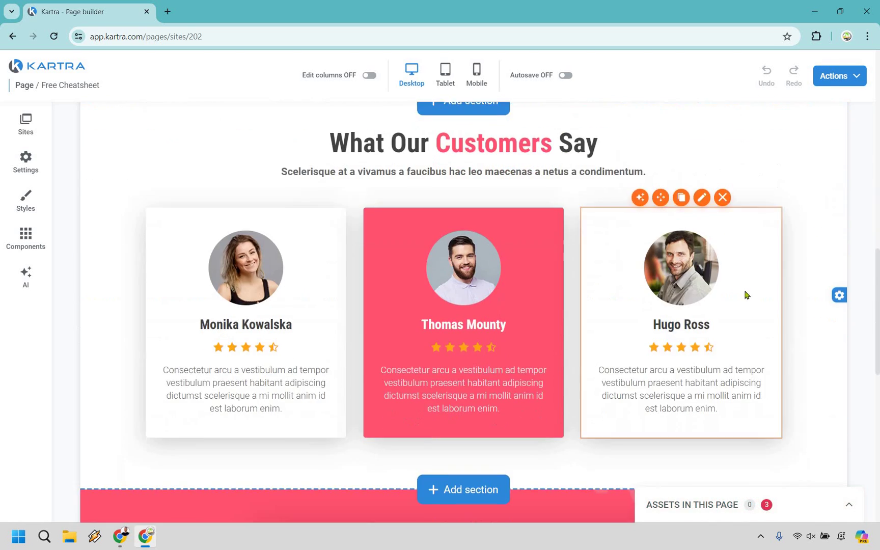
scroll(746, 305, down, 5)
scroll(736, 299, up, 15)
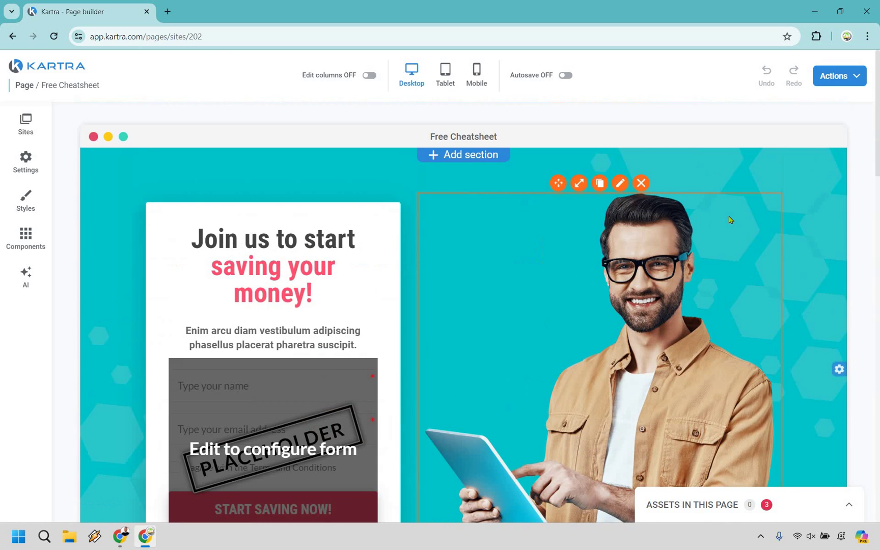
scroll(744, 295, down, 8)
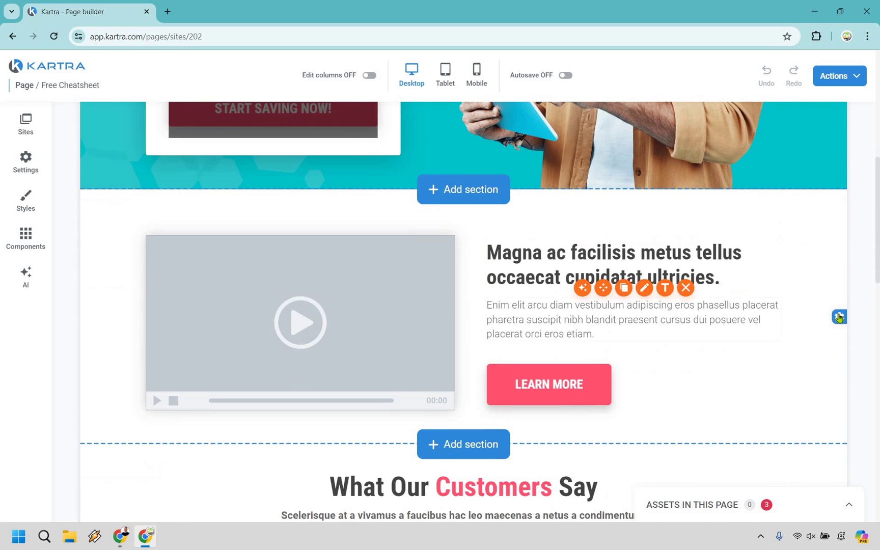
mouse_move(839, 316)
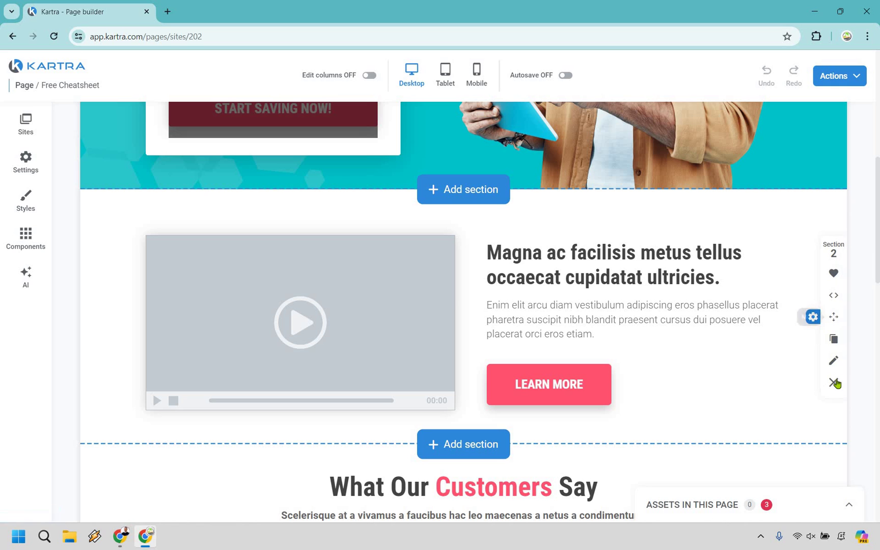
click(833, 382)
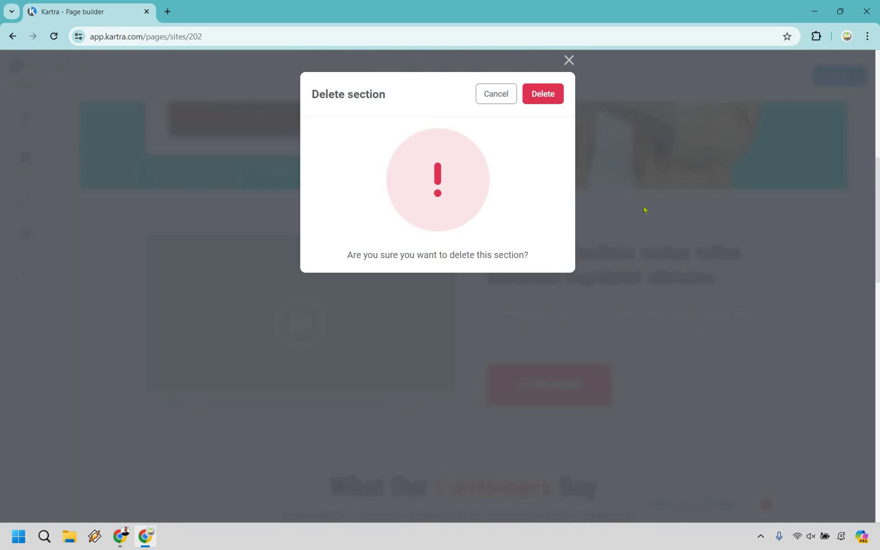
click(545, 95)
Step: Delete the "What Our Customers Say" testimonial section from the page
scroll(840, 264, down, 4)
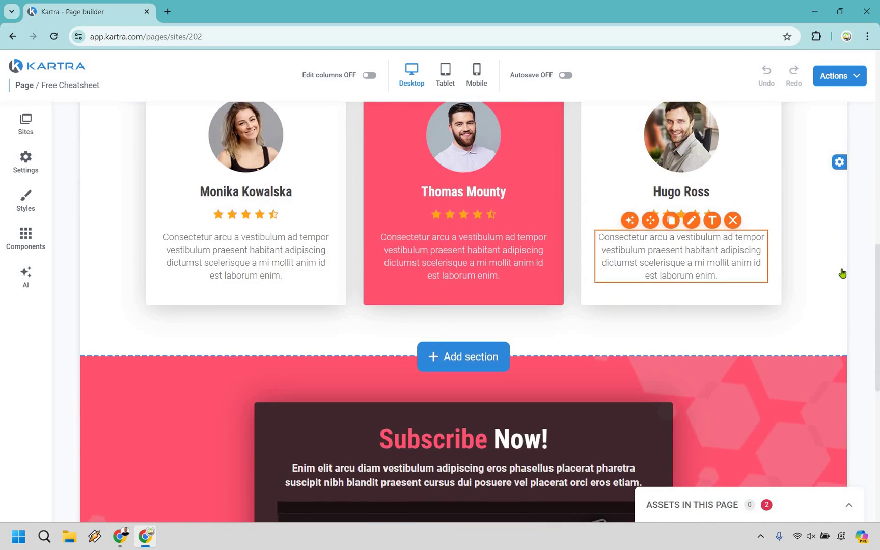
scroll(841, 273, up, 2)
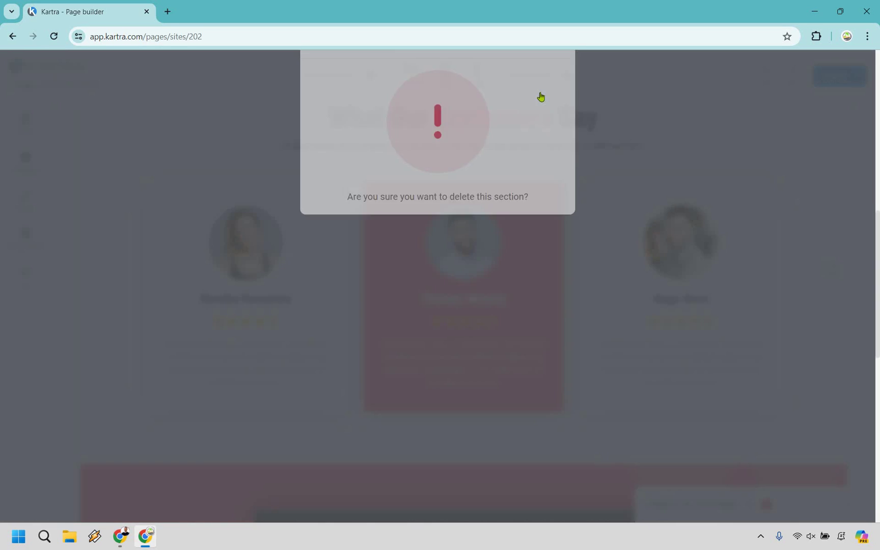
click(539, 96)
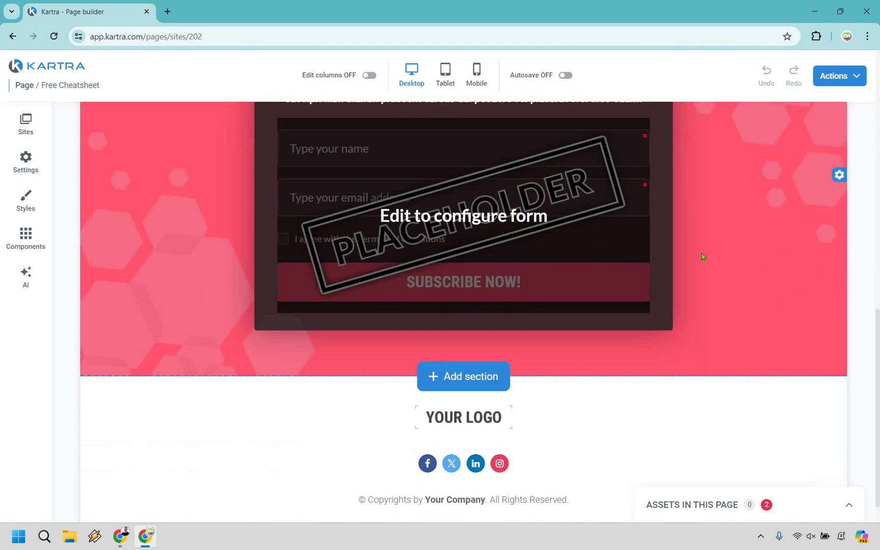
Step: Delete the "Subscribe Now!" form section above the footer
scroll(738, 285, up, 8)
scroll(759, 309, up, 3)
scroll(815, 347, down, 8)
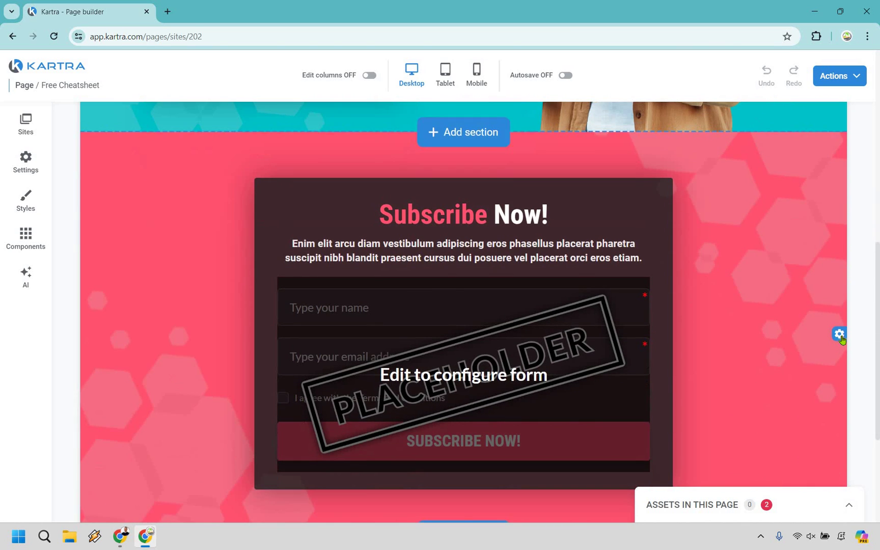
mouse_move(839, 333)
click(832, 399)
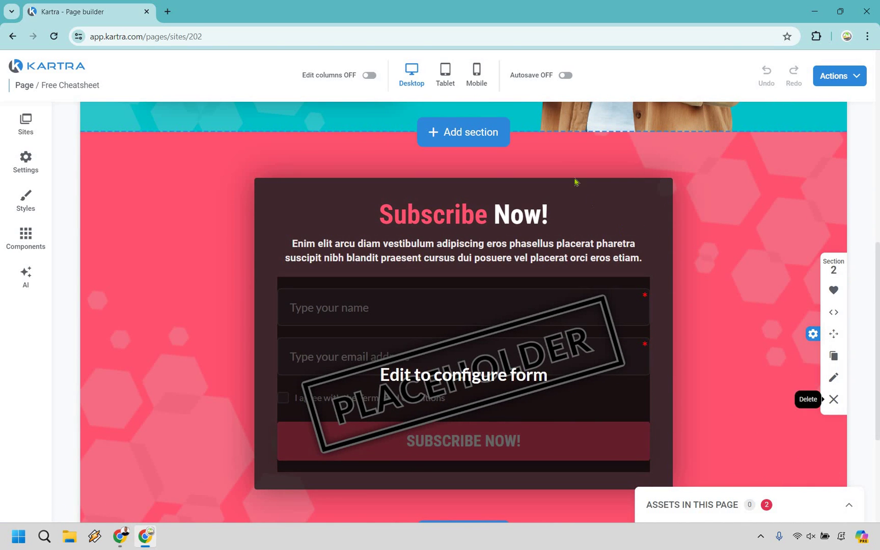
click(546, 100)
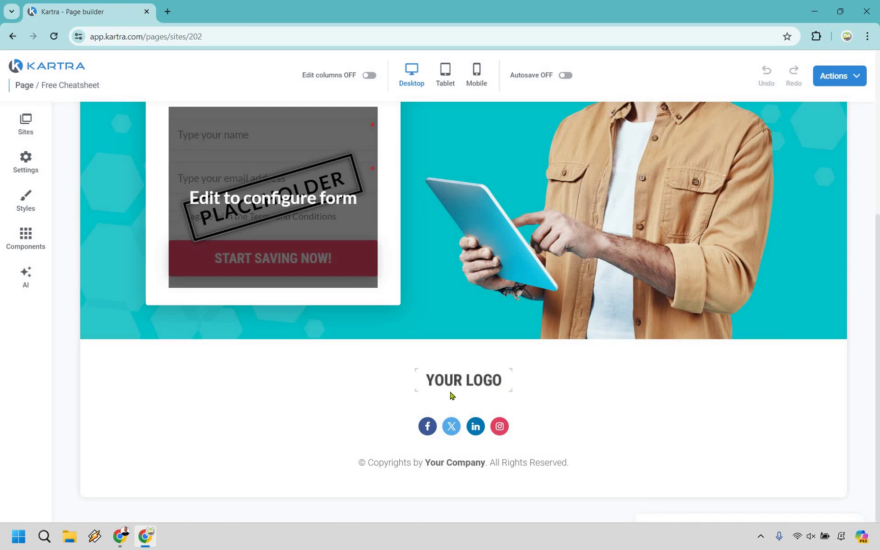
Step: Replace the "Your Logo" placeholder in the footer with the MI-Logo-2 image from the user gallery
mouse_move(475, 420)
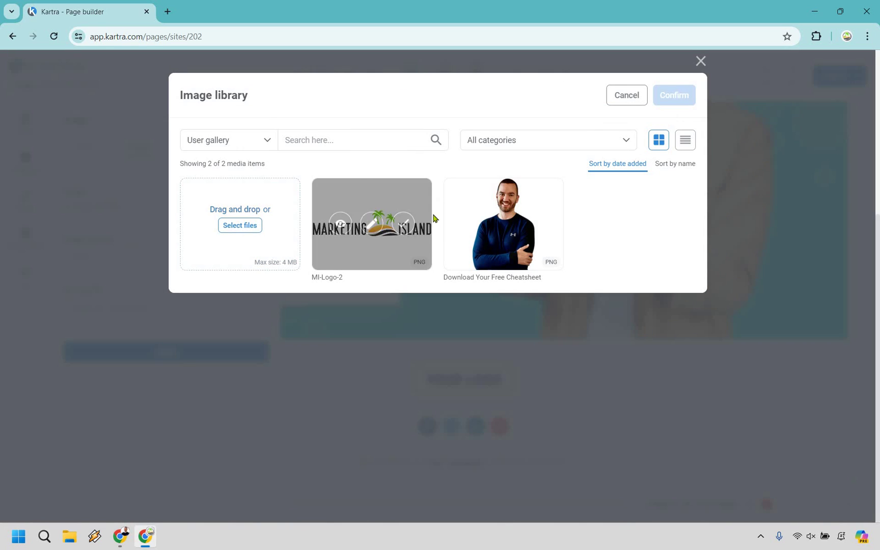
click(403, 224)
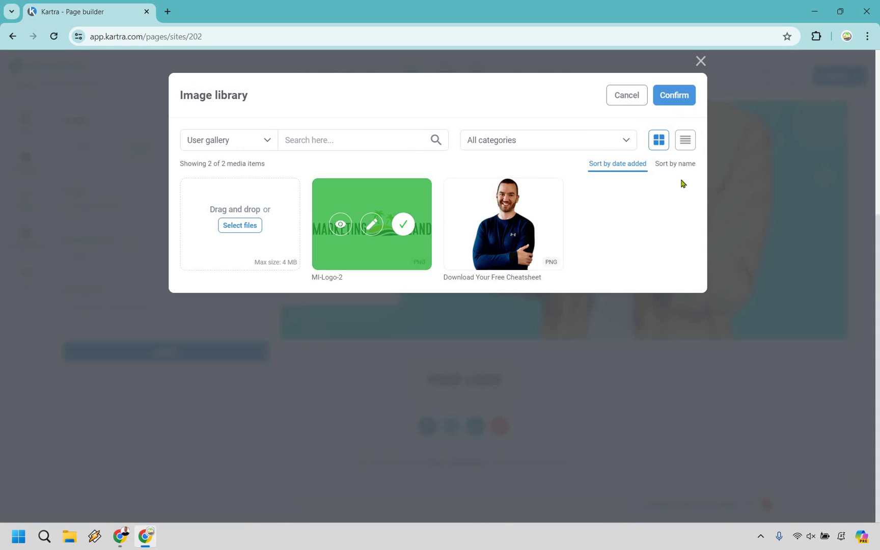
click(674, 94)
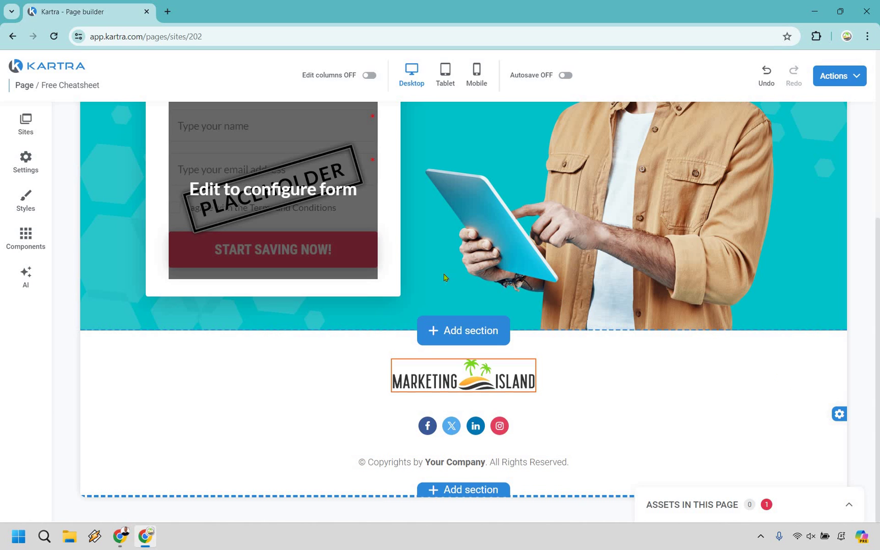
Step: Replace the hero headline with "How To Generate Sales Using 100% Free Social Media Traffic"
scroll(279, 246, up, 5)
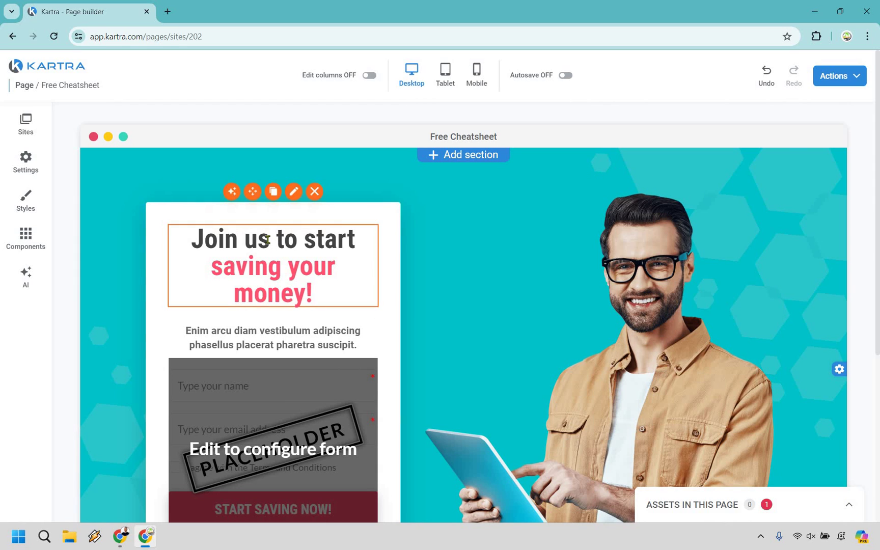
click(267, 239)
key(ctrl+a)
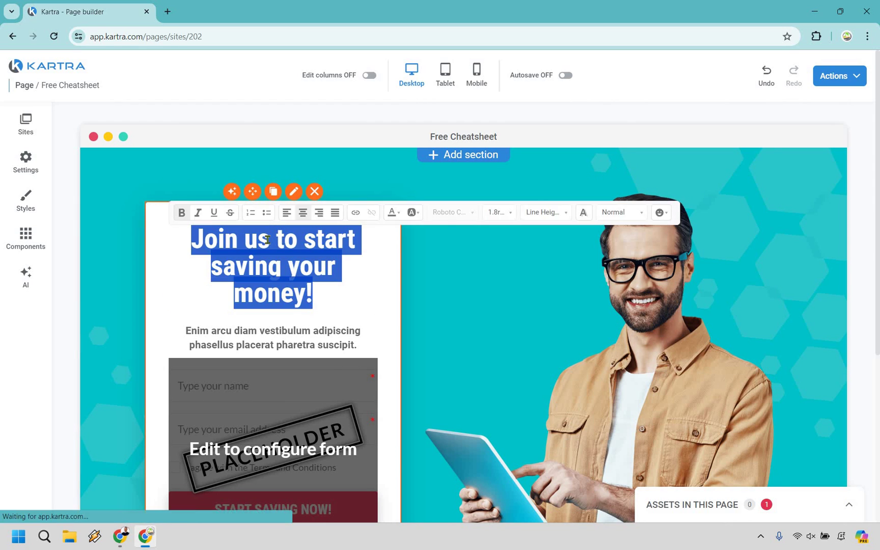
text(How To Generate Sales Using 100% Free Social Media Traffic)
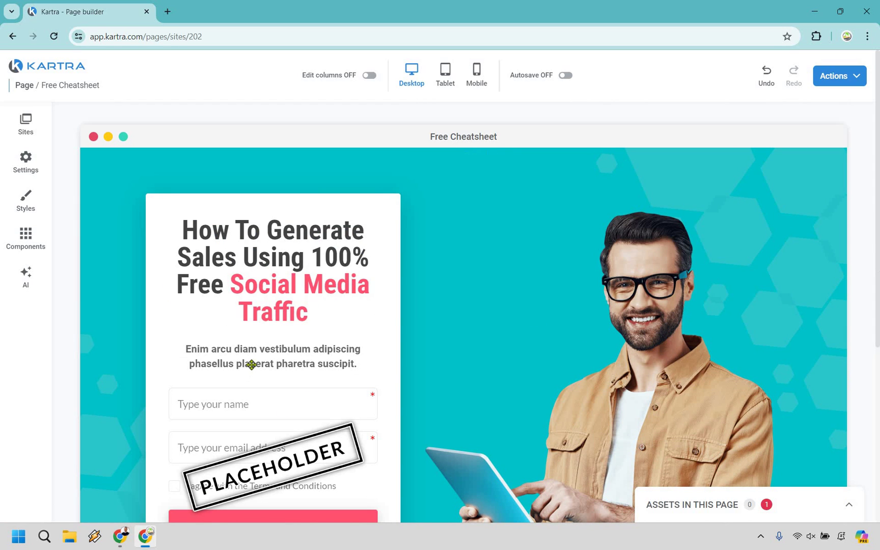
Step: Replace the text under the headline with "Enter your best email to get my free cheatsheet sent to you..."
click(214, 355)
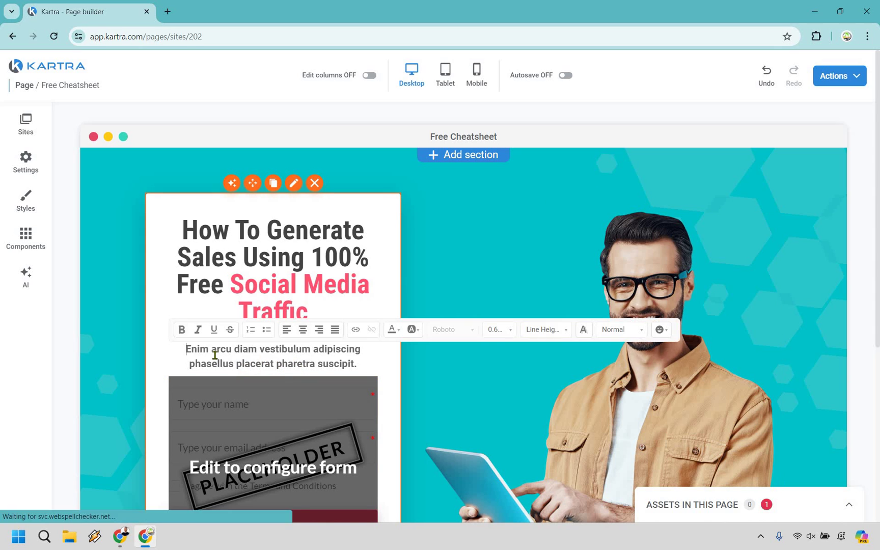
key(ctrl+a)
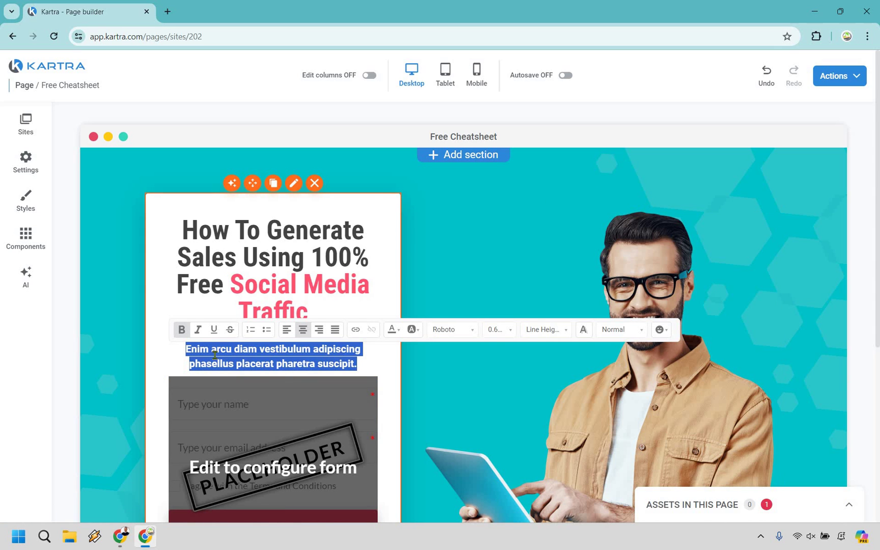
text(Enter your best email to get my free cheatsheet sent to you...)
click(458, 318)
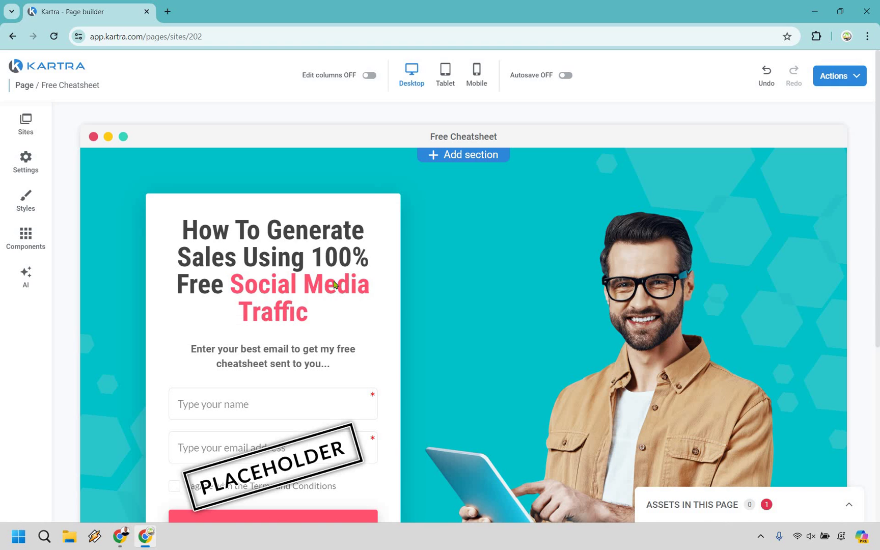
Step: Replace the hero photo with the "Download Your Free Cheatsheet" image from the user gallery and apply the change
scroll(332, 278, down, 3)
scroll(331, 278, down, 3)
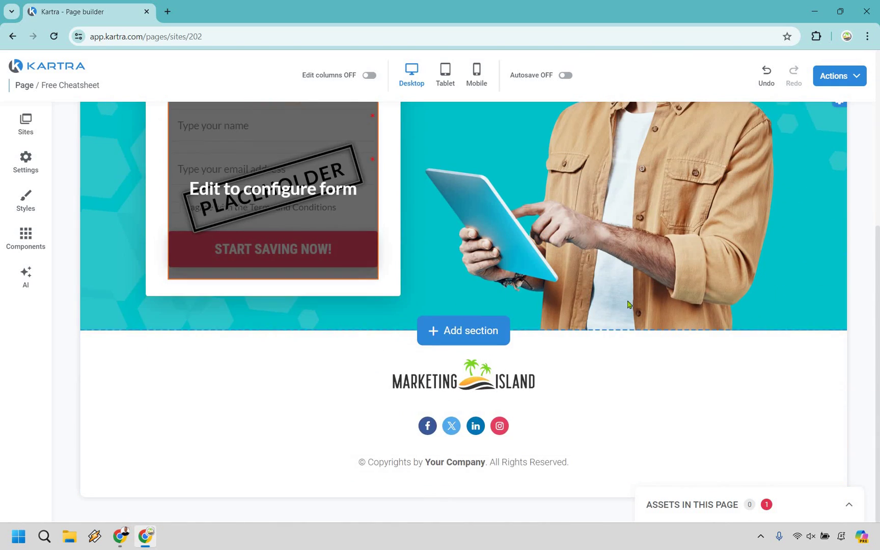
scroll(629, 229, up, 10)
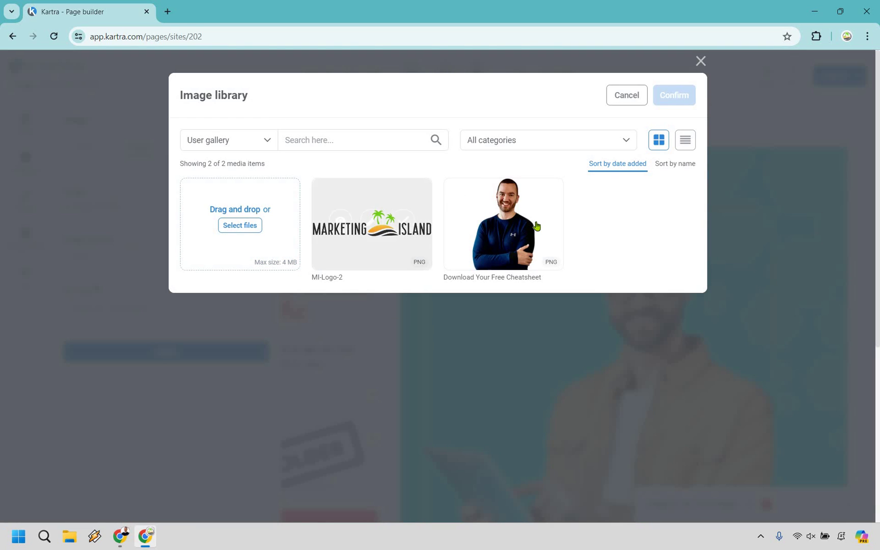
click(534, 223)
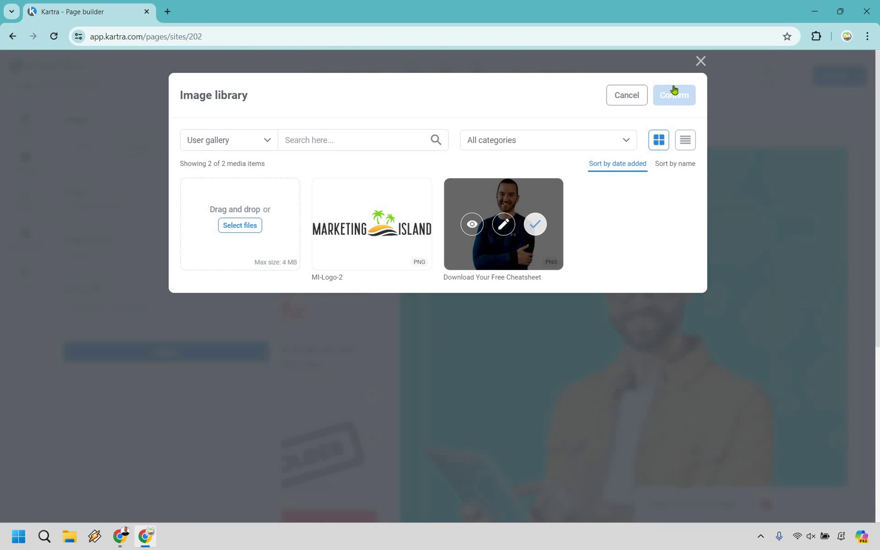
click(672, 97)
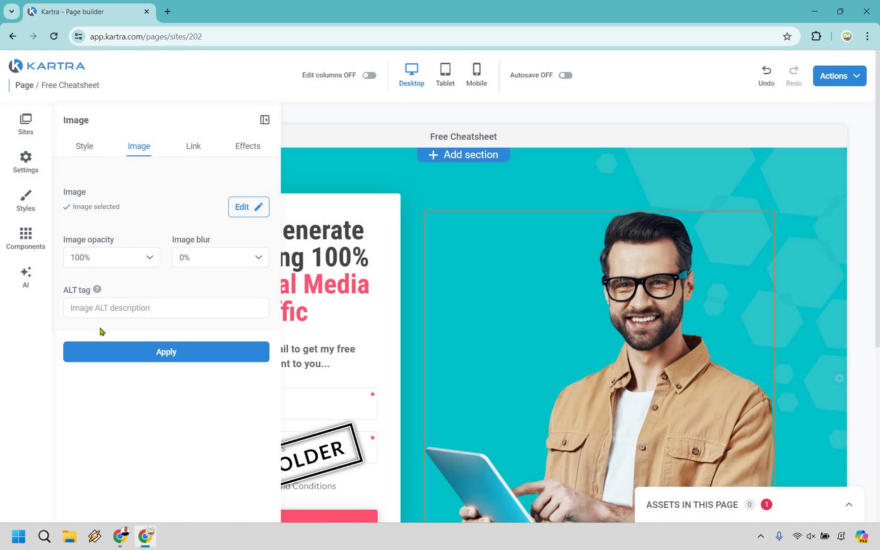
click(117, 350)
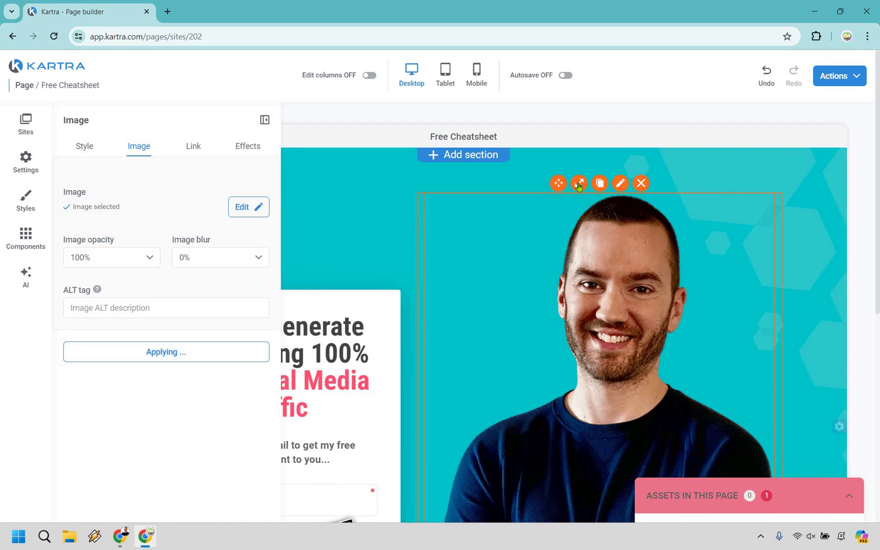
Step: Scale down the new hero photo so it fits beside the opt-in form card
click(578, 183)
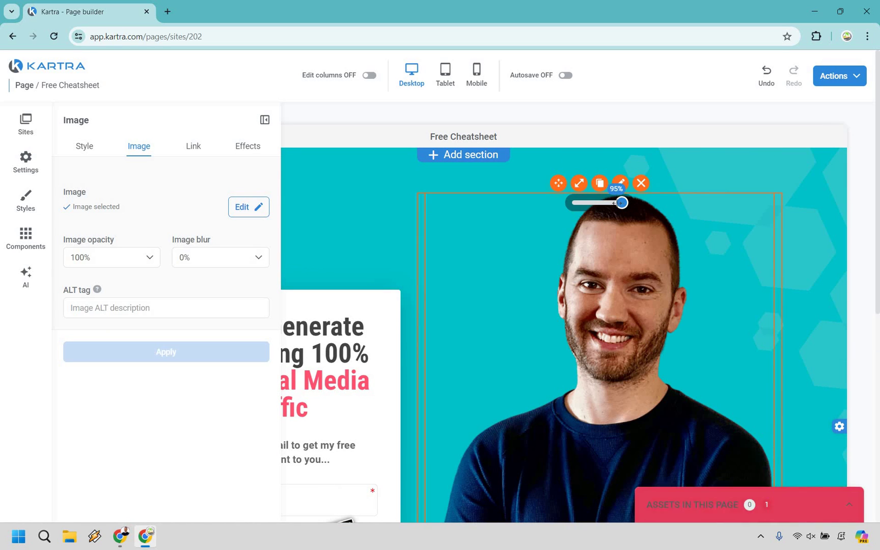
click(613, 203)
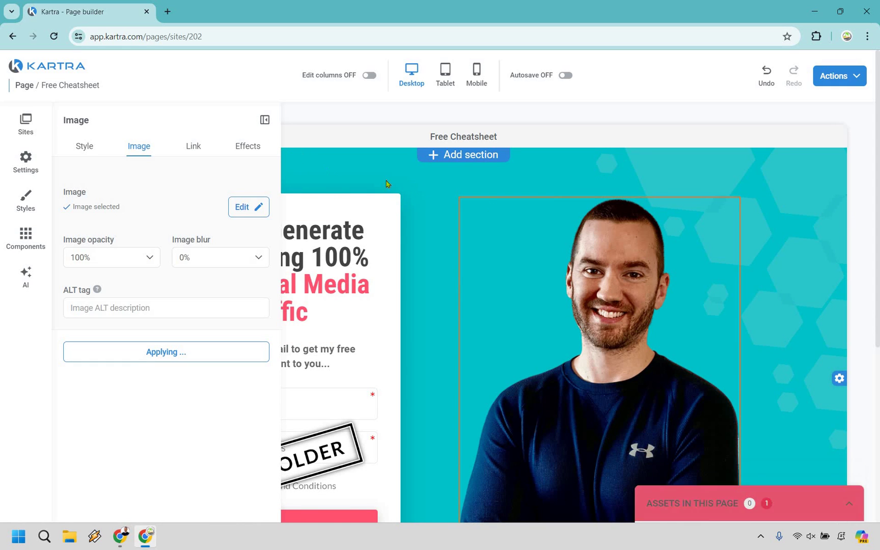
scroll(861, 235, down, 3)
scroll(859, 234, up, 2)
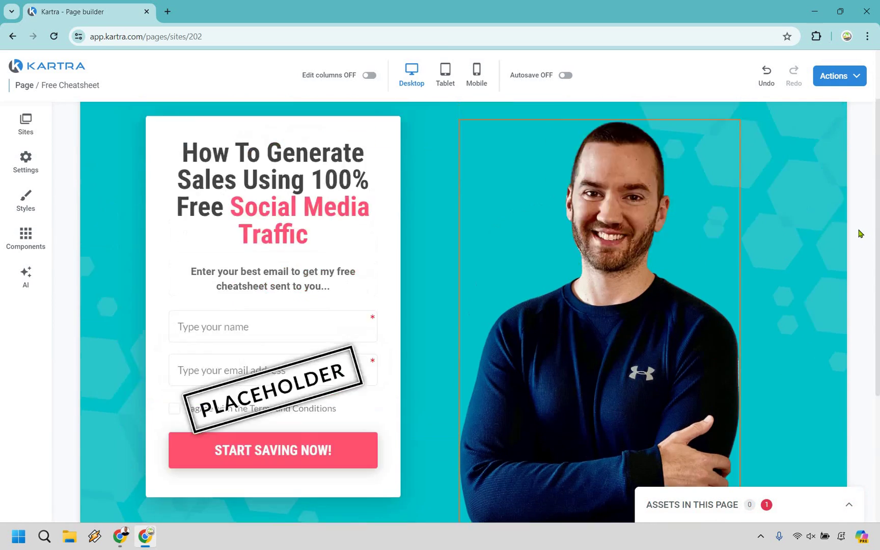
scroll(859, 234, up, 2)
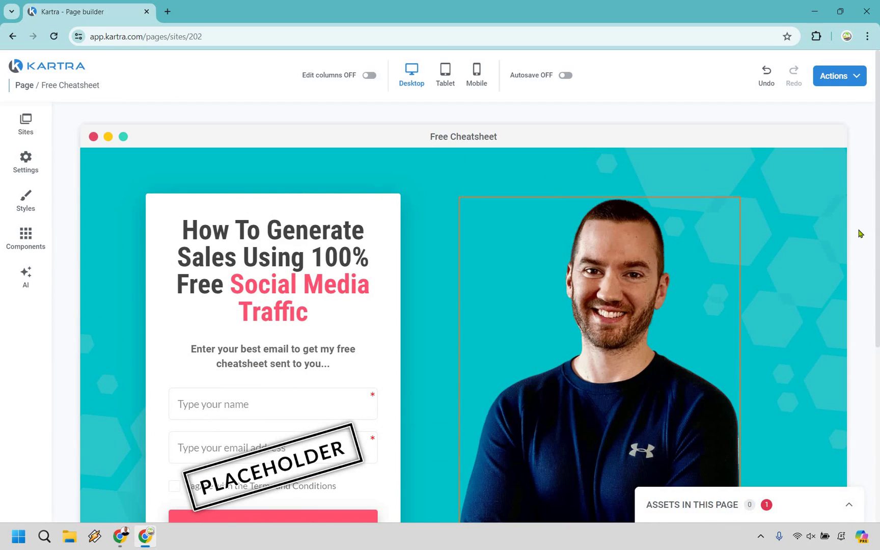
Step: Review the list of assets in this page, then collapse it
scroll(261, 352, down, 1)
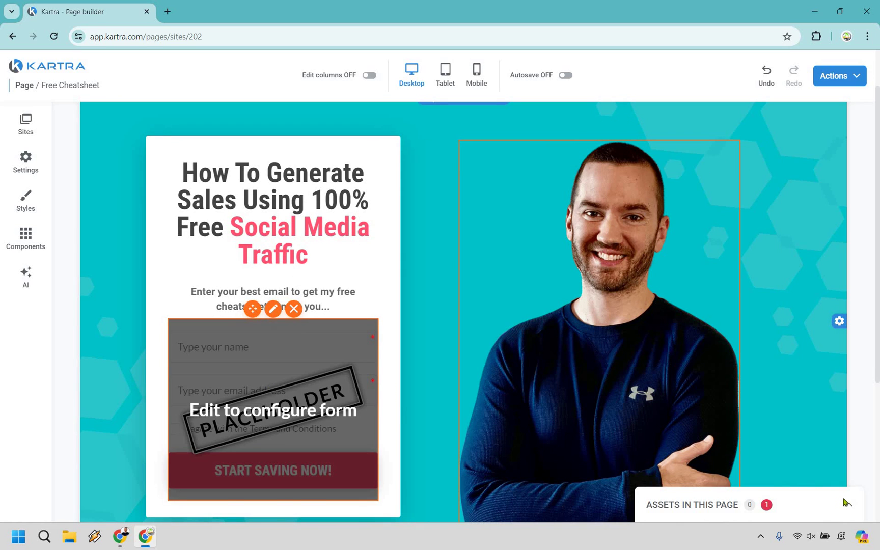
click(839, 499)
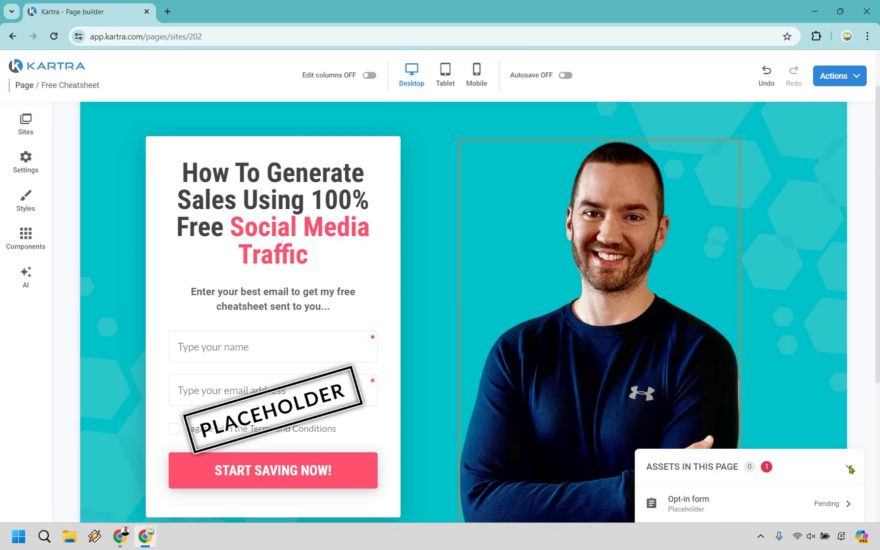
click(848, 467)
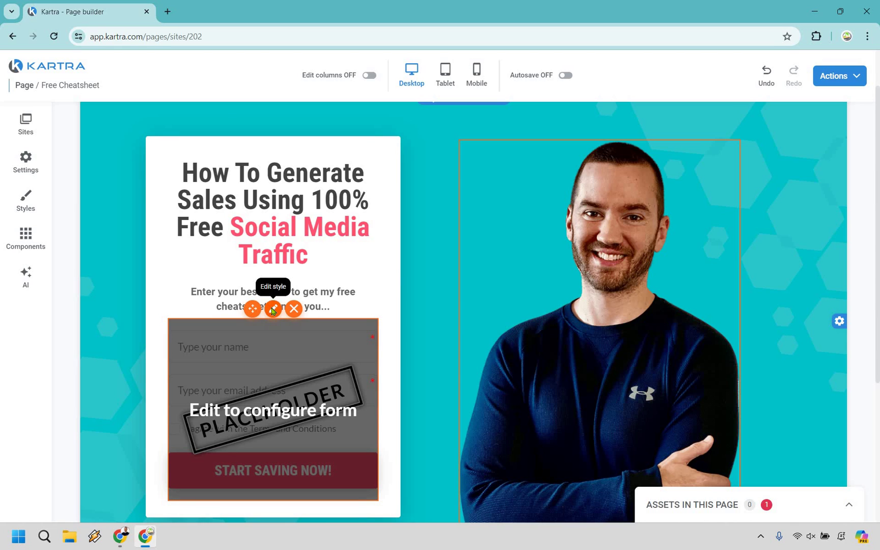
Step: Assign the "Marketing Island Example" opt-in form to the form placeholder in the card and apply it
click(273, 311)
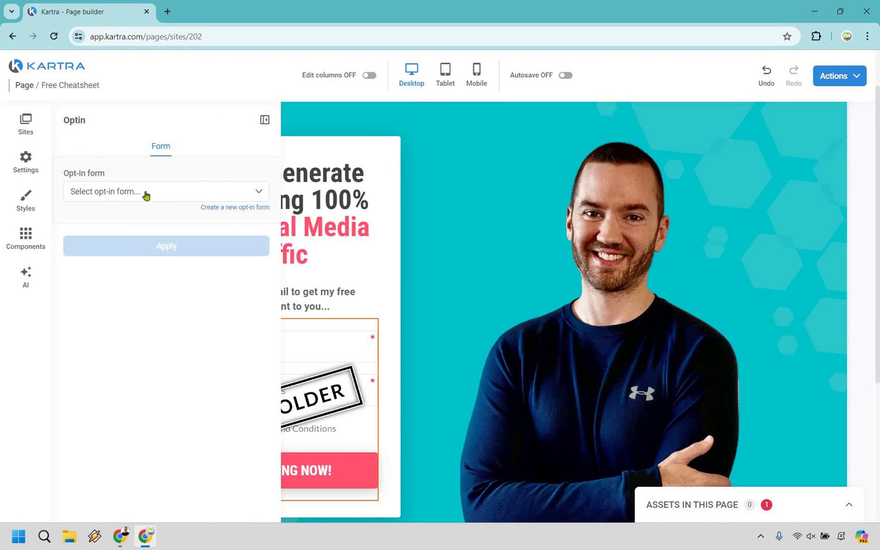
click(146, 194)
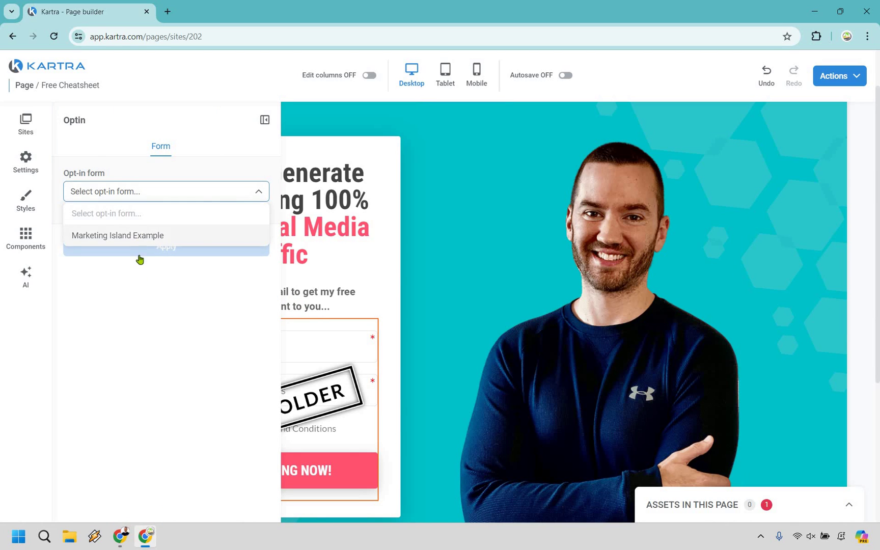
click(140, 236)
click(139, 252)
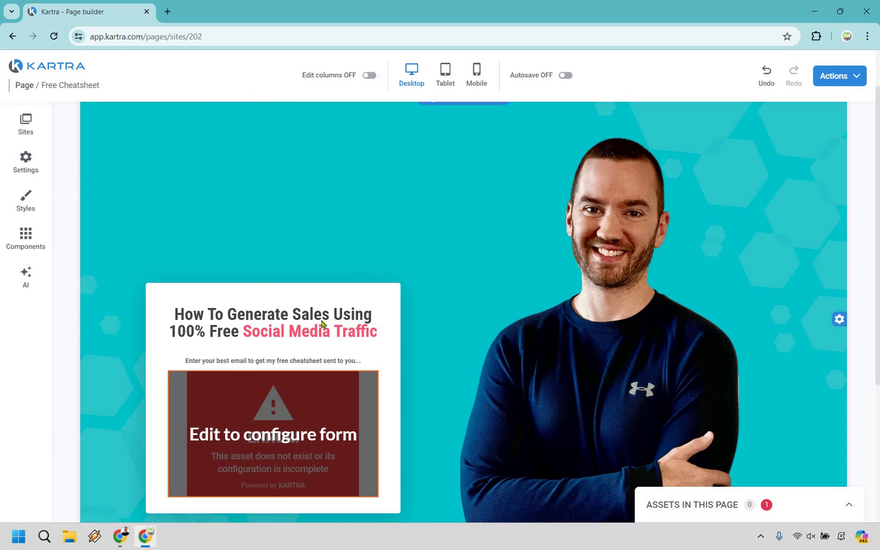
scroll(323, 324, down, 3)
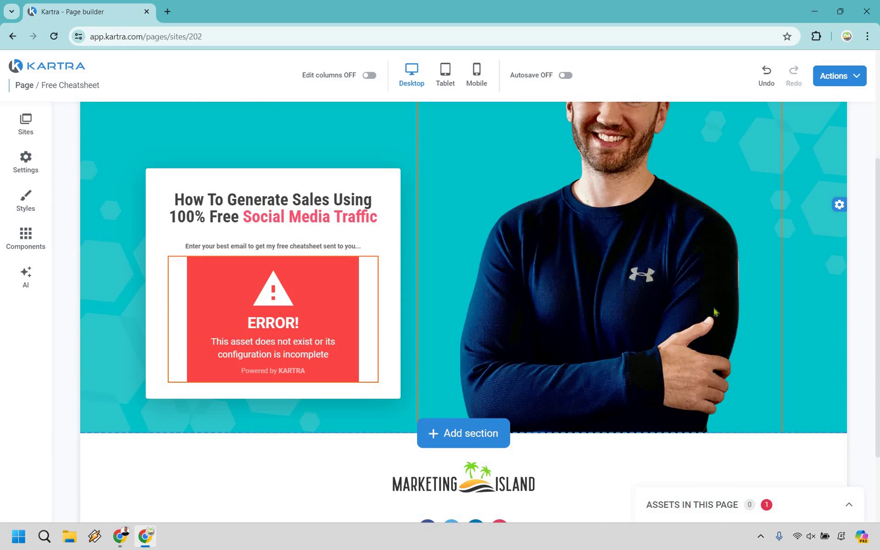
scroll(772, 298, up, 4)
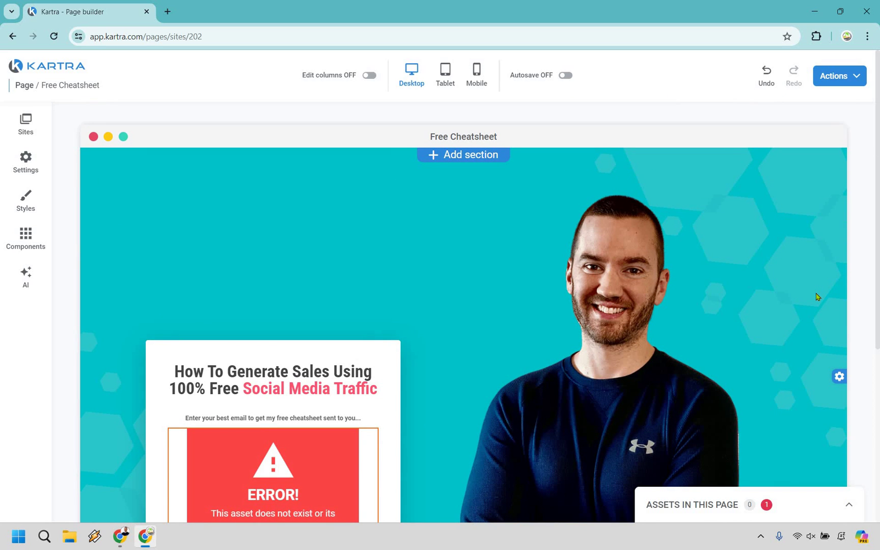
Step: Publish the Free Cheatsheet page live, and return to the pages dashboard
click(851, 76)
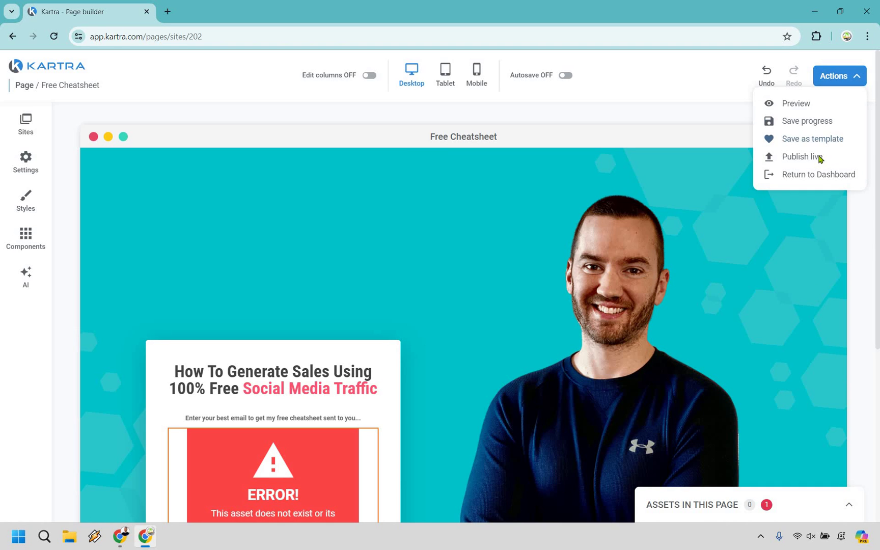
click(819, 158)
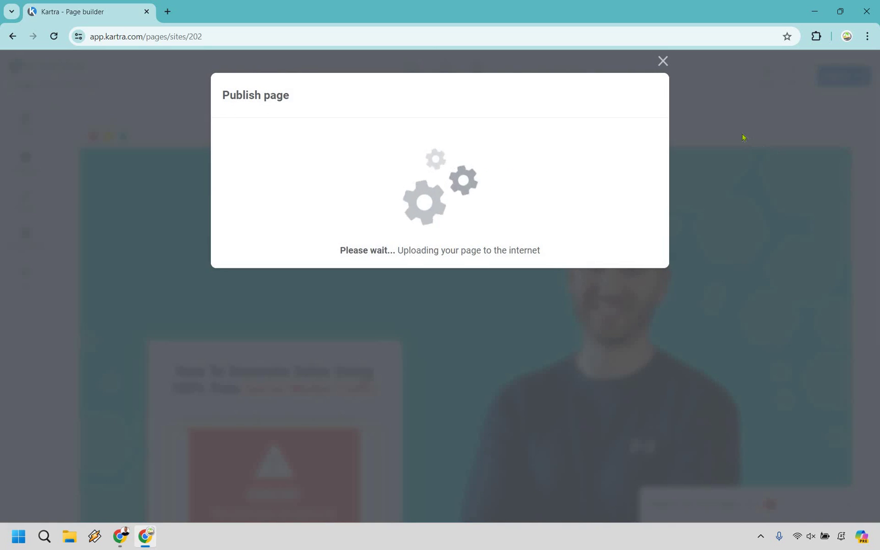
click(637, 96)
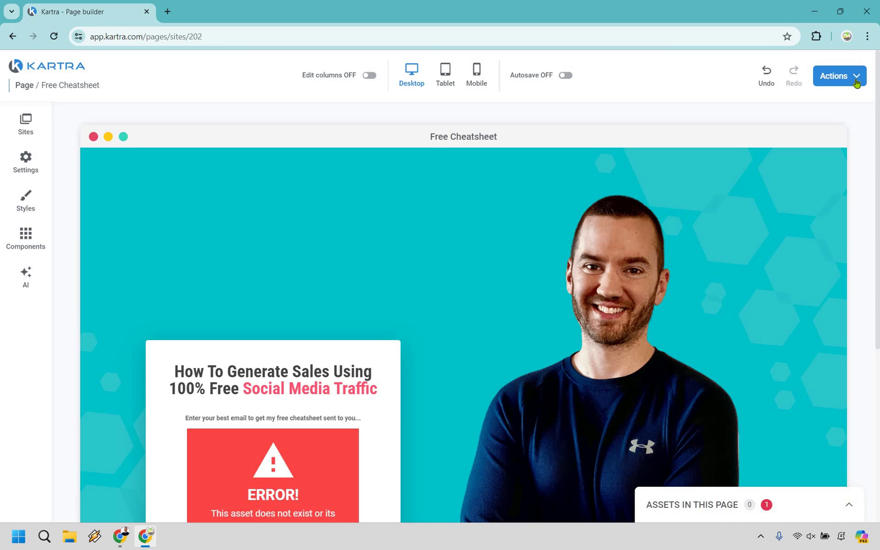
click(855, 79)
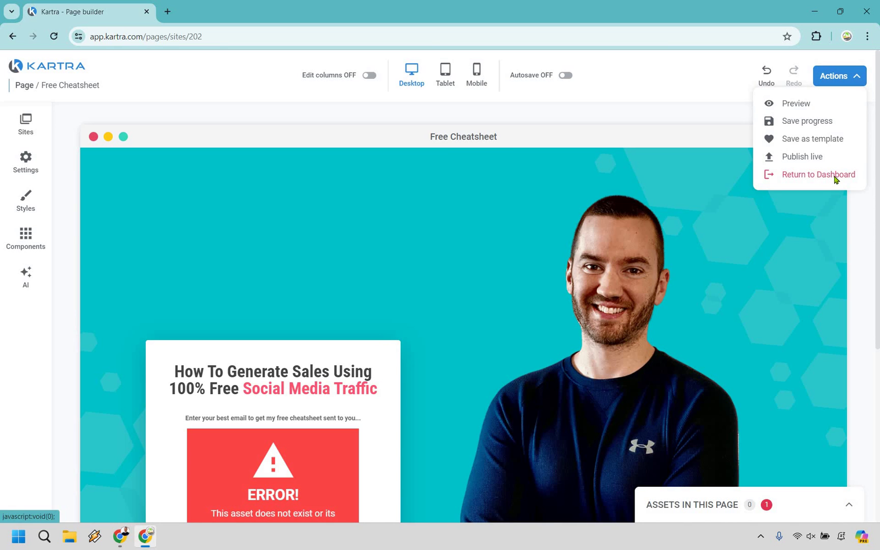
click(835, 176)
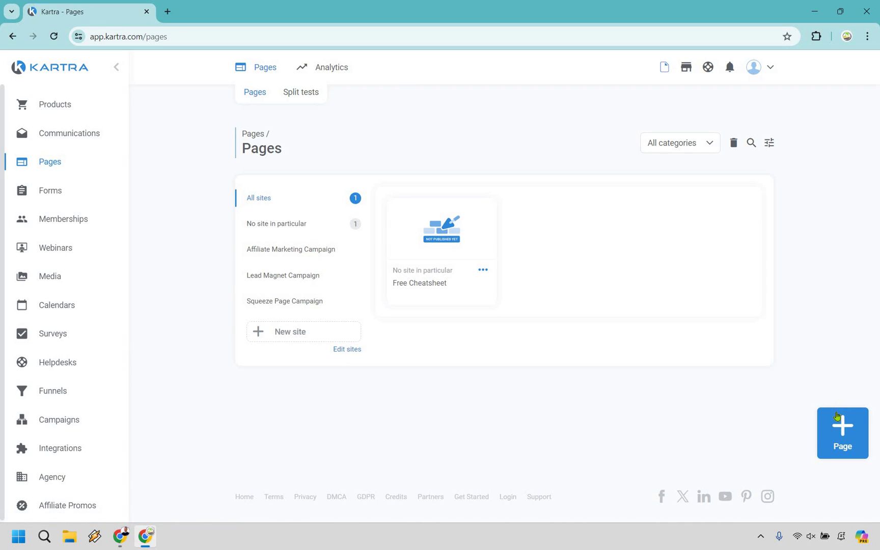
Step: Create a new page named "Thank You" from the "Simple clean thank you" template, filtering the gallery by Thank You Pages
click(842, 432)
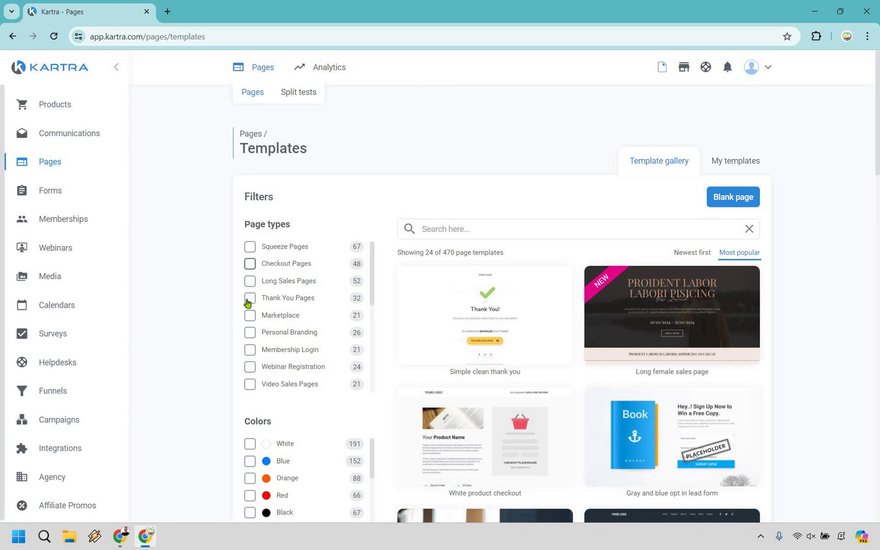
click(250, 297)
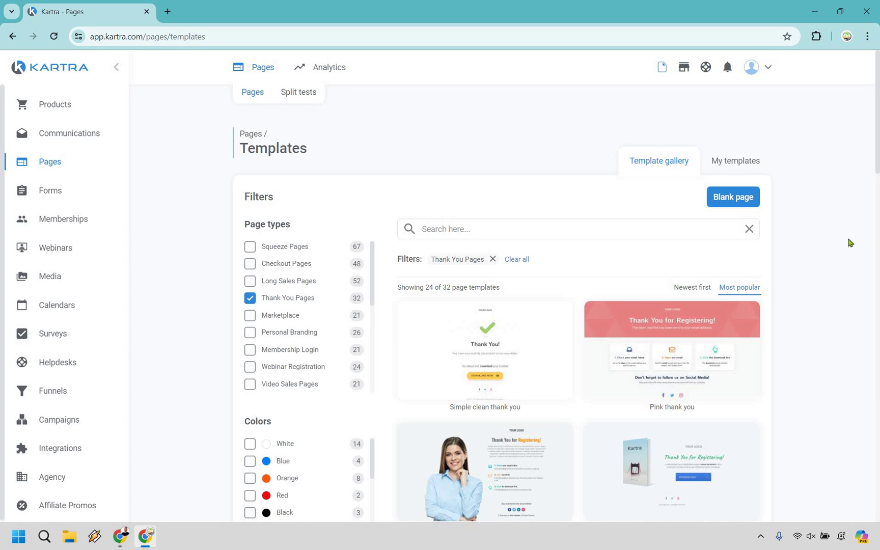
scroll(851, 243, down, 3)
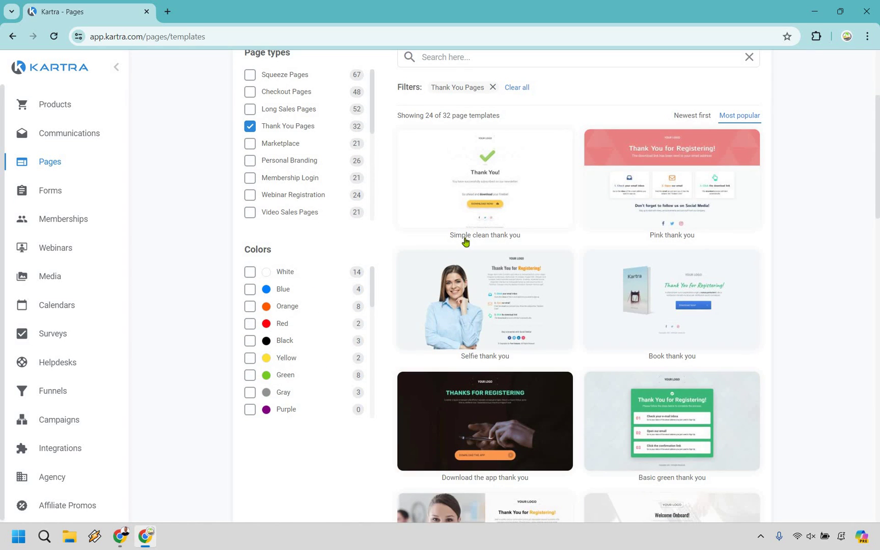
scroll(499, 225, up, 1)
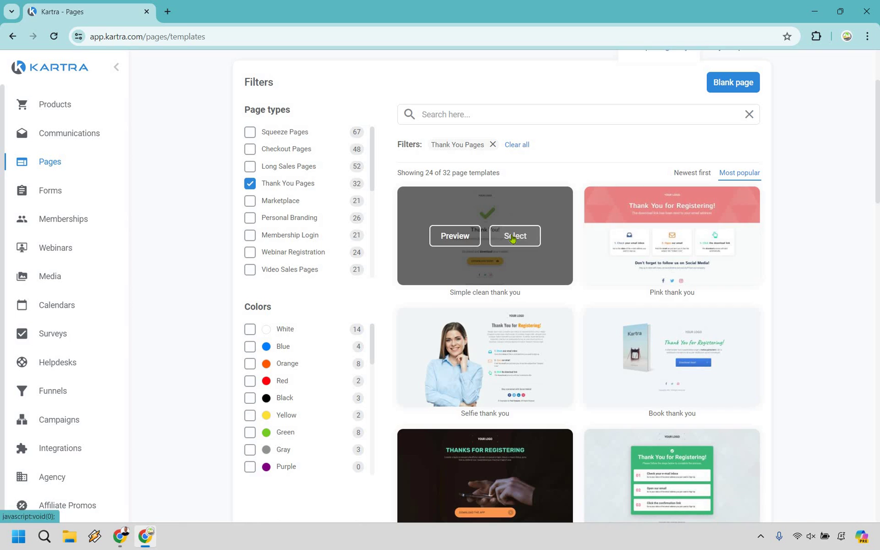
click(512, 237)
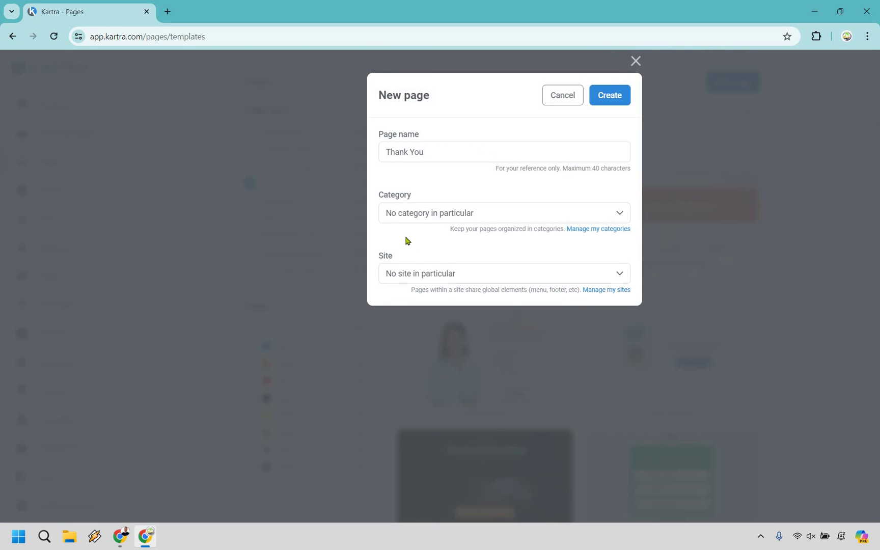
click(610, 96)
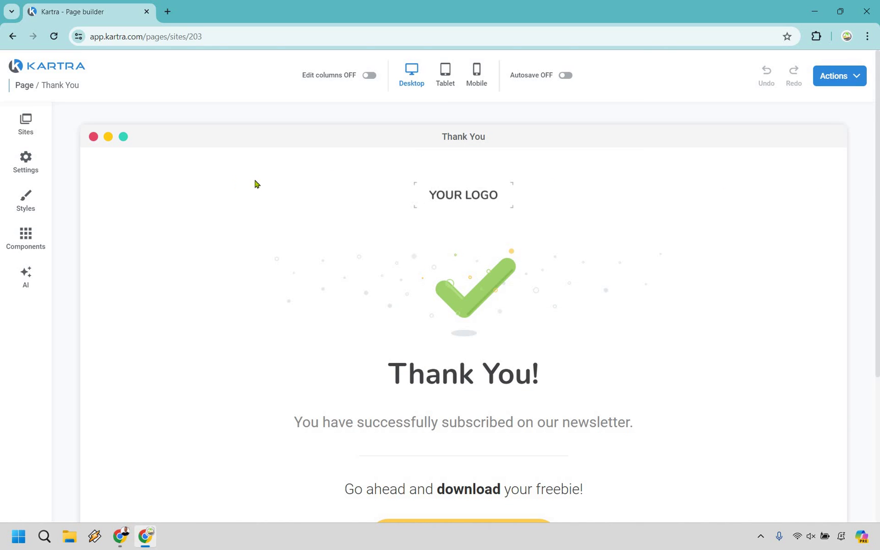
Step: Add the "Video player 0" component directly under the "Thank You!" headline
click(28, 240)
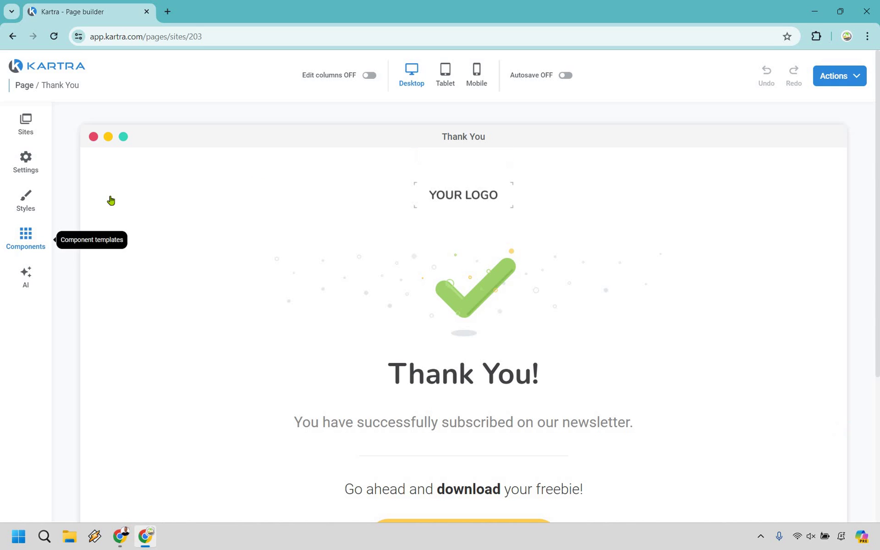
click(210, 200)
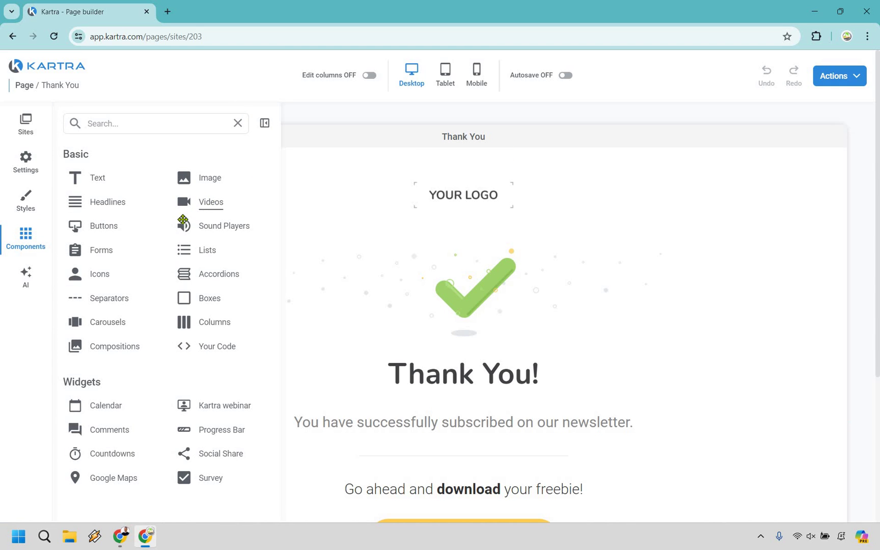
scroll(170, 213, down, 12)
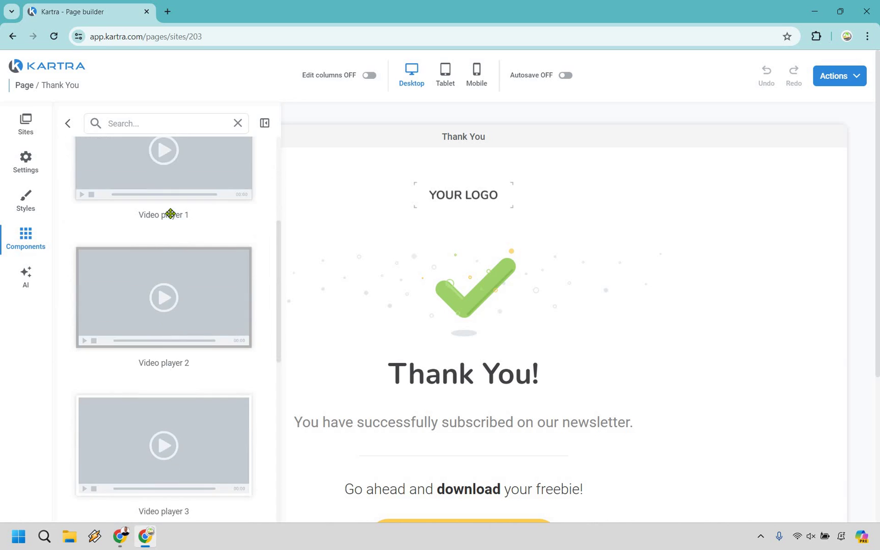
scroll(152, 226, up, 9)
scroll(151, 225, up, 3)
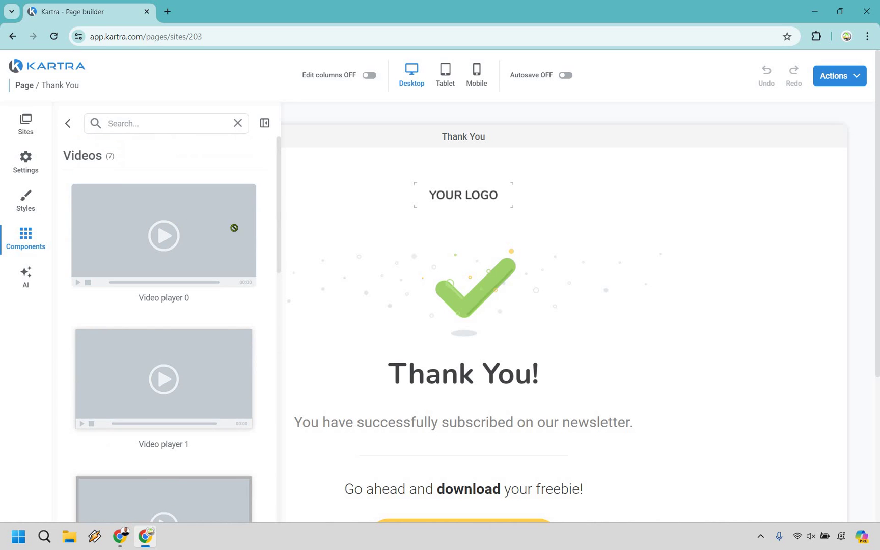
drag(233, 228, 799, 243)
Step: Set the video player's source to the Kartra video "Introduction.mp4" from the video library and close its settings
scroll(564, 275, down, 5)
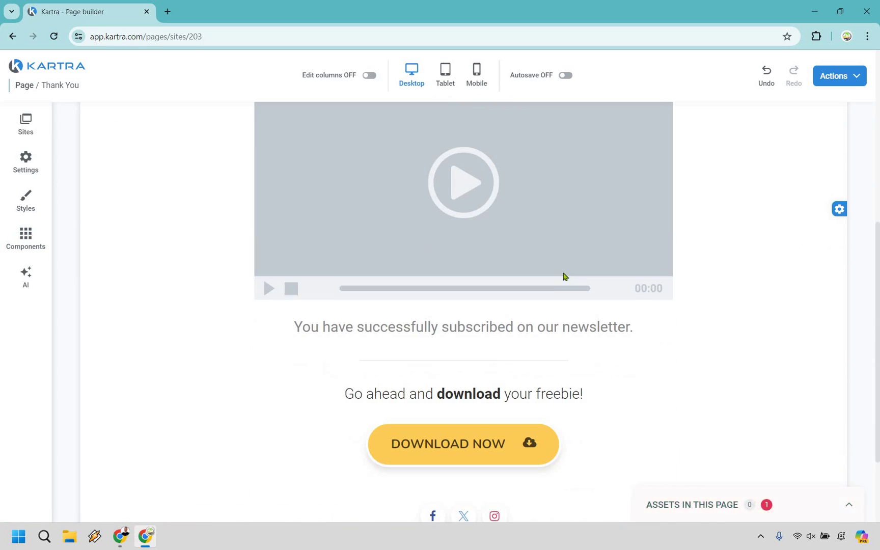
scroll(461, 255, up, 3)
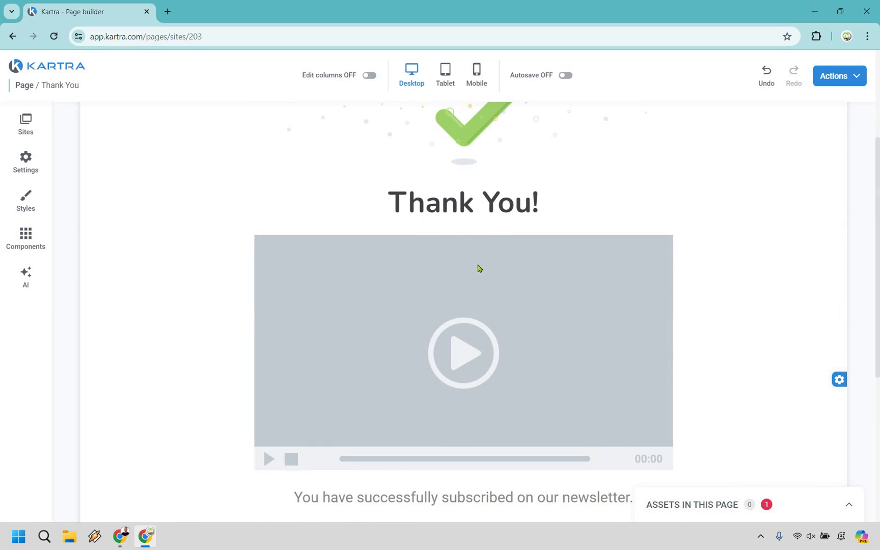
mouse_move(472, 248)
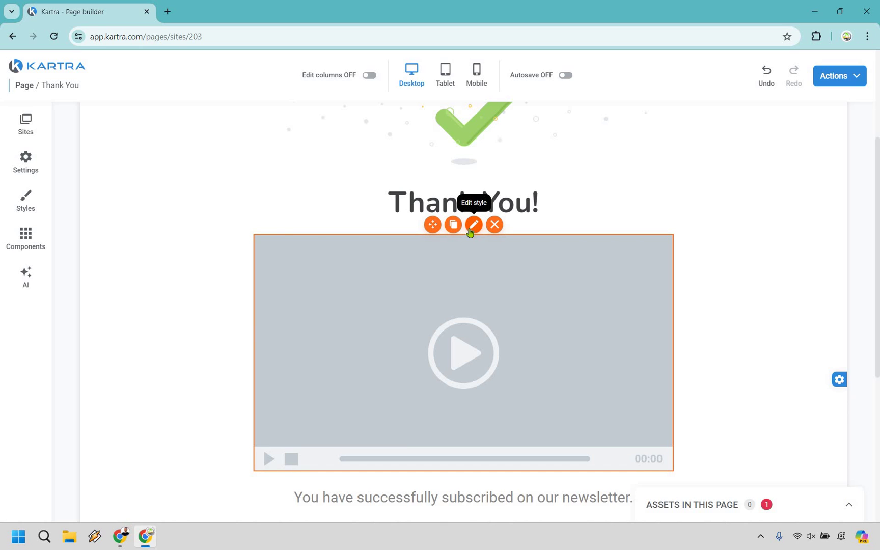
click(474, 225)
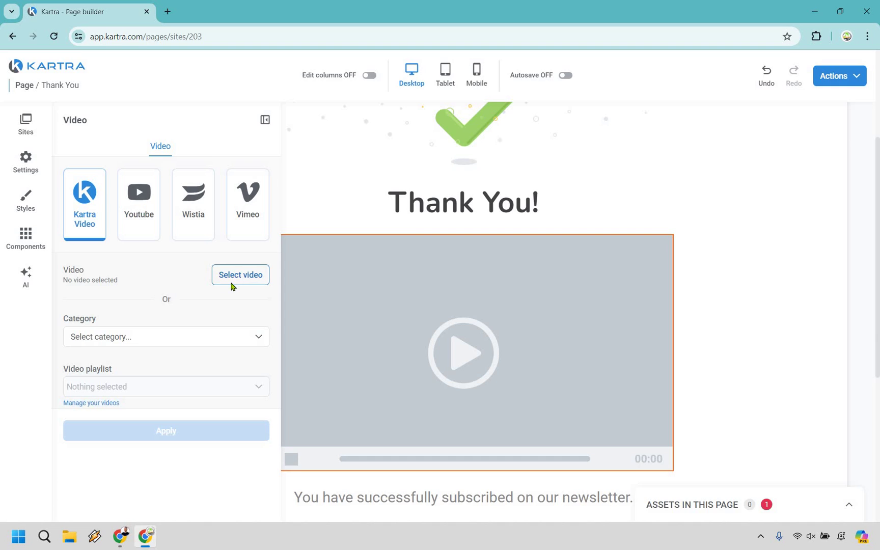
click(231, 282)
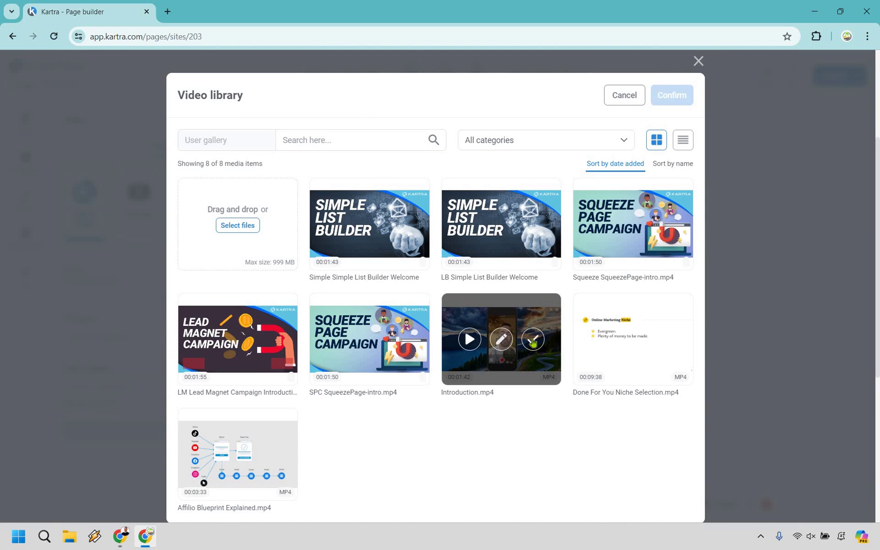
click(533, 344)
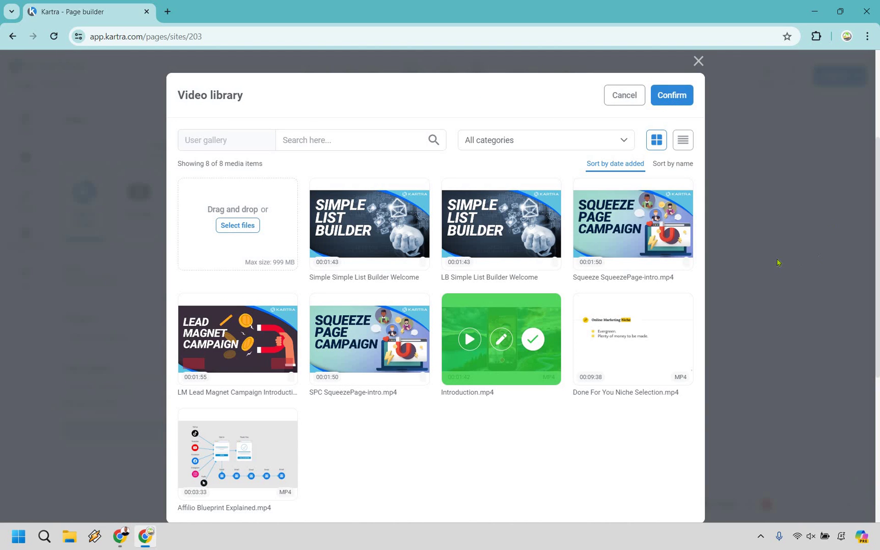
click(672, 95)
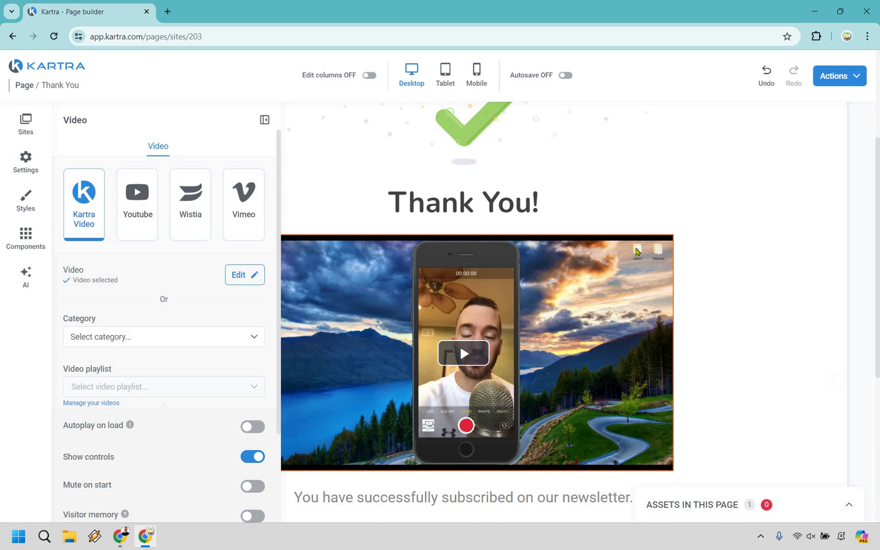
click(264, 120)
Step: Delete the green checkmark image and the logo placeholder above the headline, and remove the empty component area left there
scroll(507, 240, up, 4)
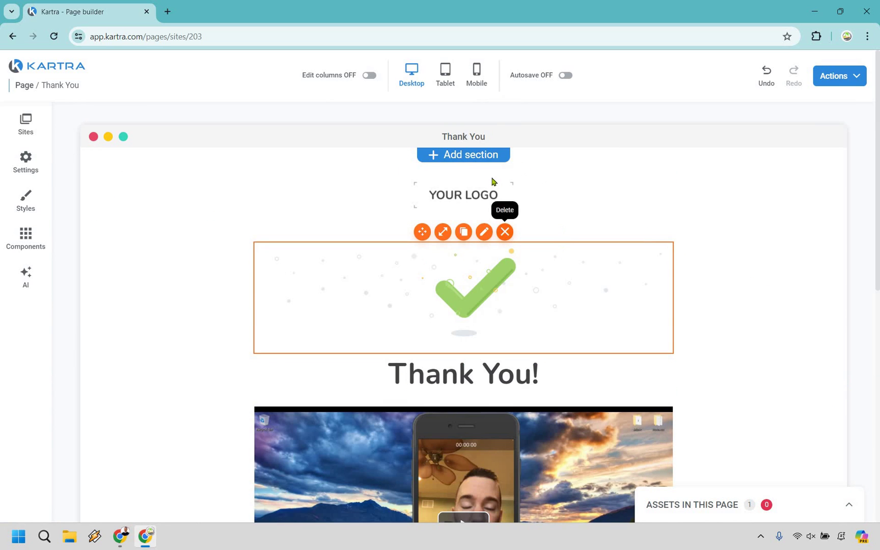
click(504, 232)
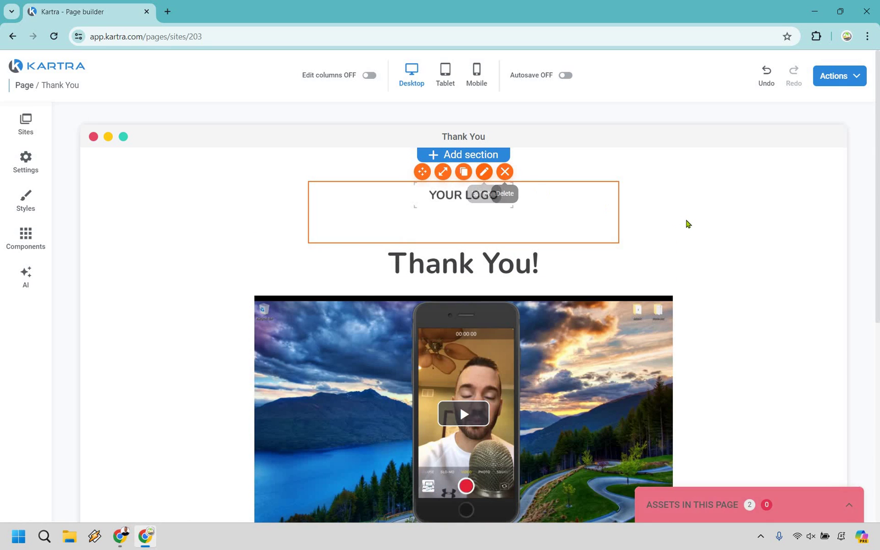
click(504, 171)
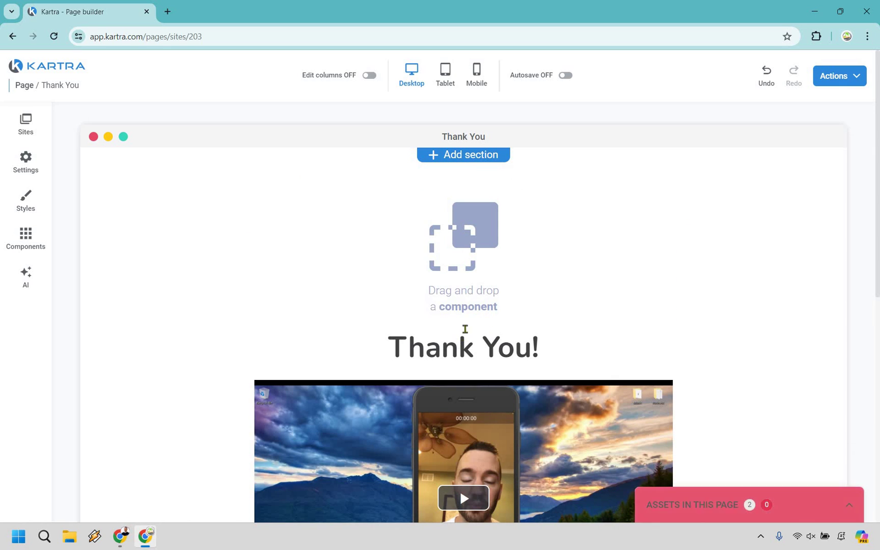
drag(432, 314, 776, 265)
Step: Remove the newsletter subscription line and replace the freebie text with "Please check your inbox for your free cheatsheet."
scroll(776, 265, down, 5)
scroll(405, 331, up, 1)
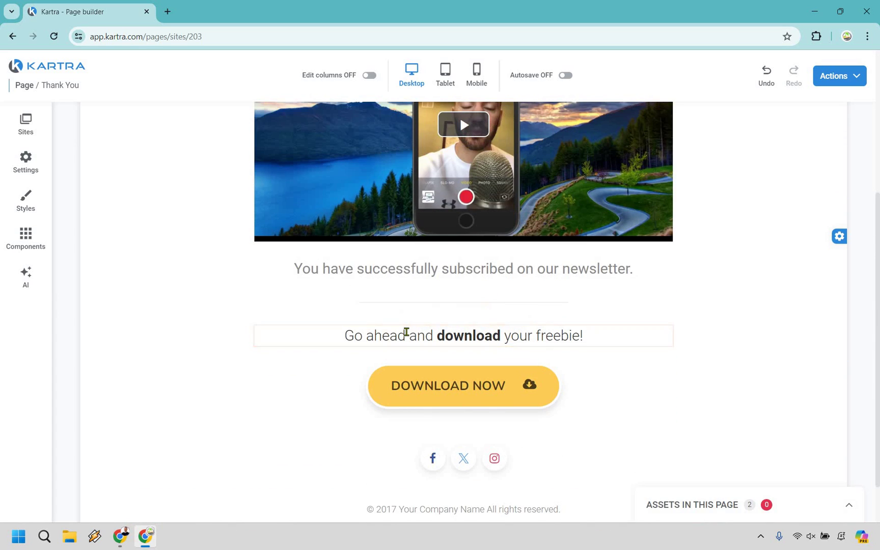
click(405, 331)
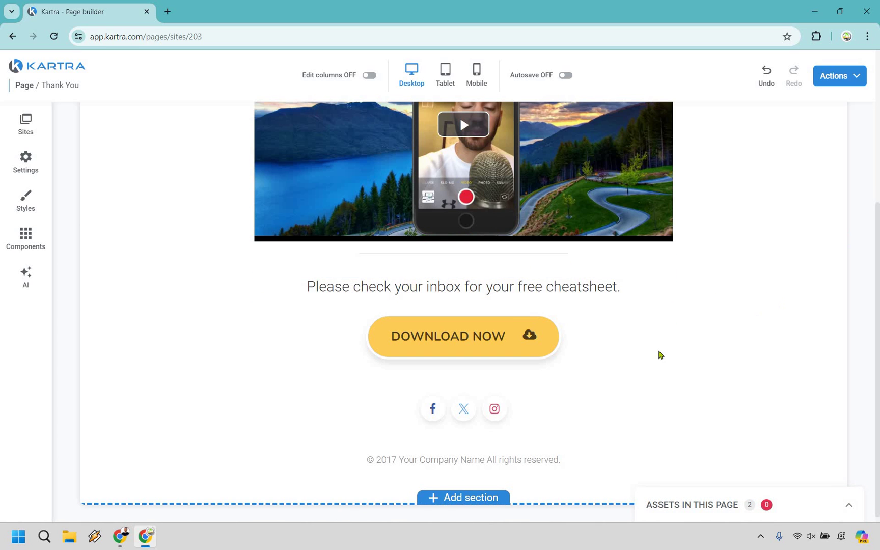
Step: Delete the "DOWNLOAD NOW" button below the inbox text and look over the thank-you page
scroll(556, 349, up, 5)
scroll(496, 318, down, 5)
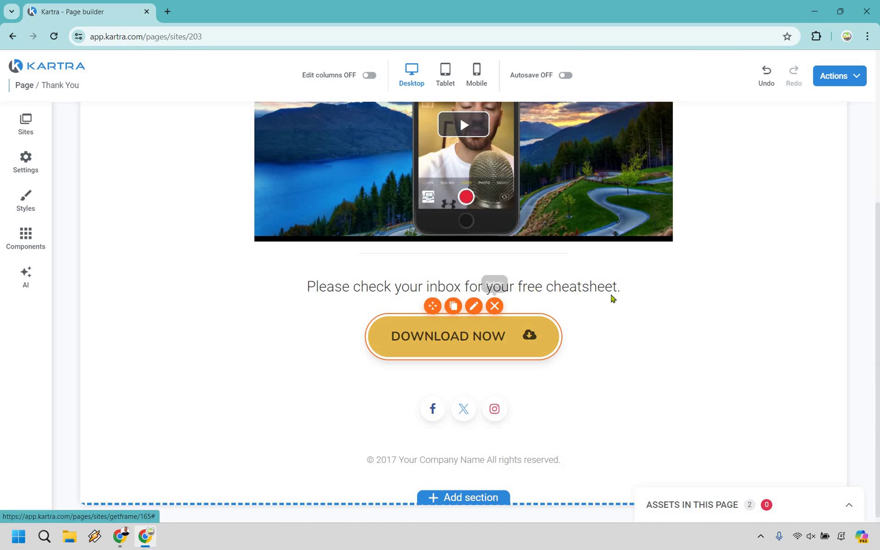
scroll(767, 322, up, 4)
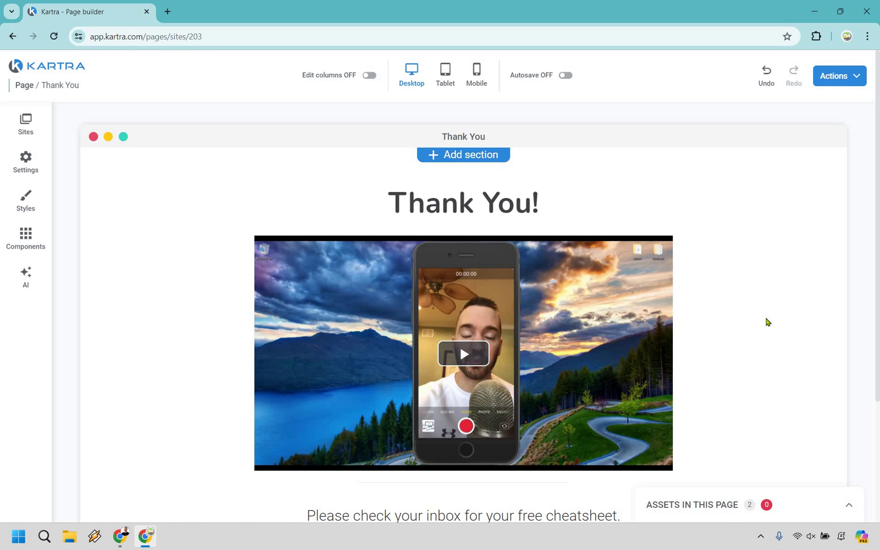
scroll(767, 321, down, 3)
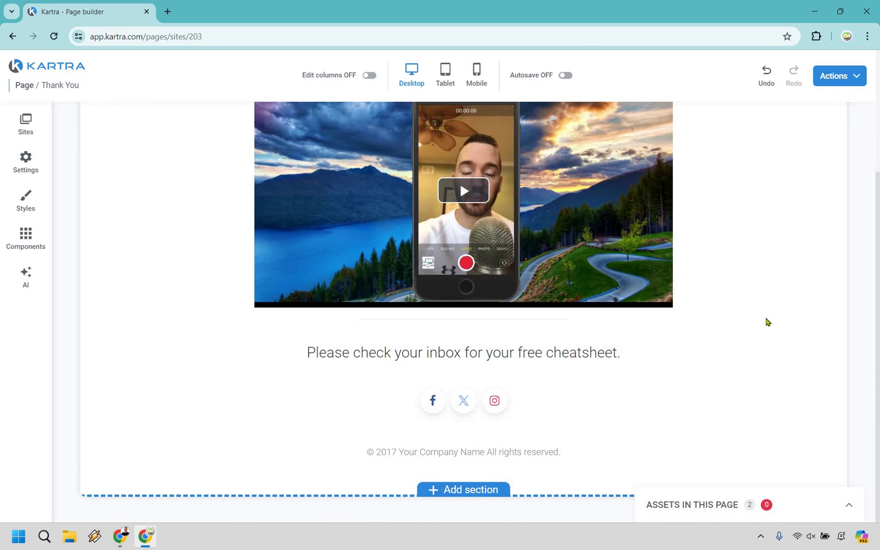
Step: Review the finished "Thank You" page, publish it live and return to the dashboard
scroll(767, 321, up, 3)
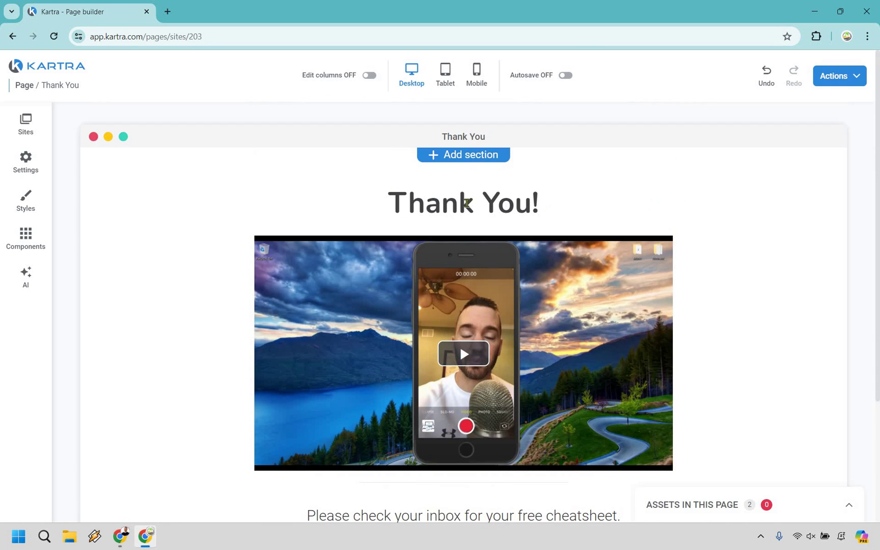
mouse_move(465, 203)
scroll(558, 436, down, 3)
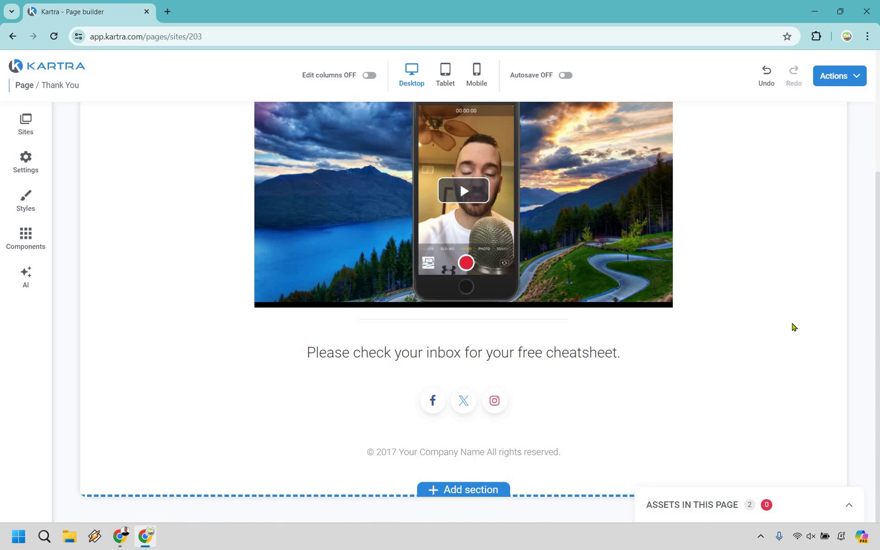
scroll(792, 326, up, 3)
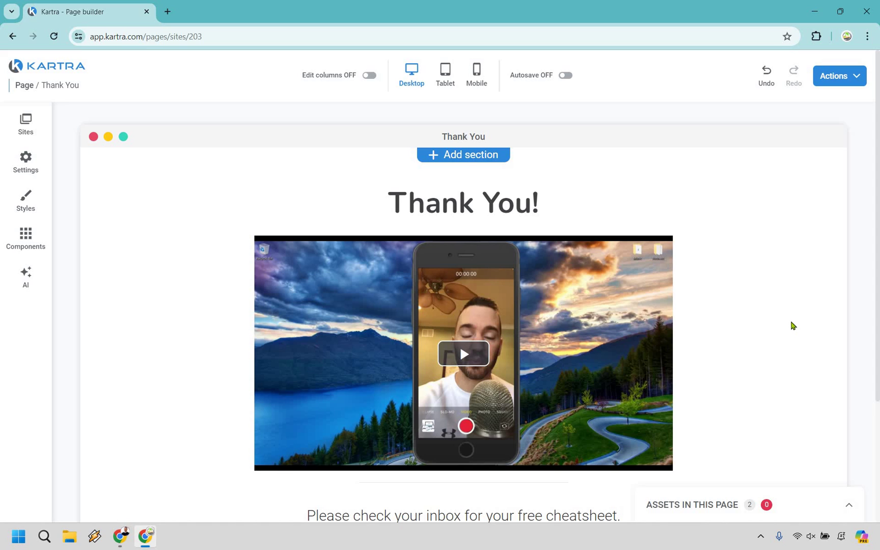
click(859, 78)
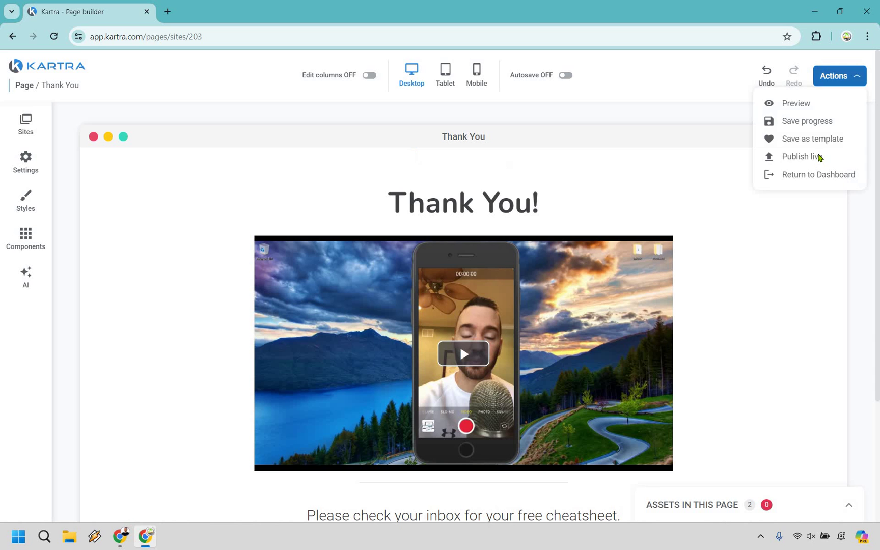
click(818, 155)
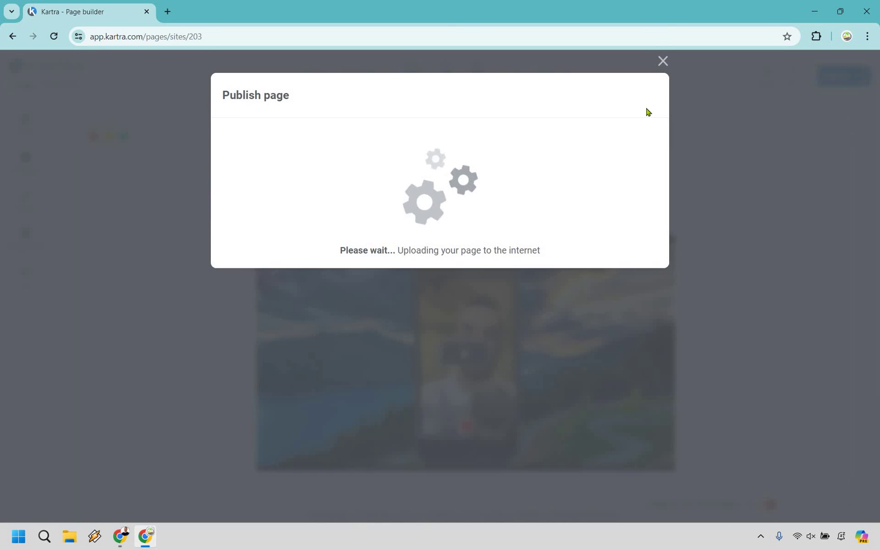
click(661, 62)
click(857, 77)
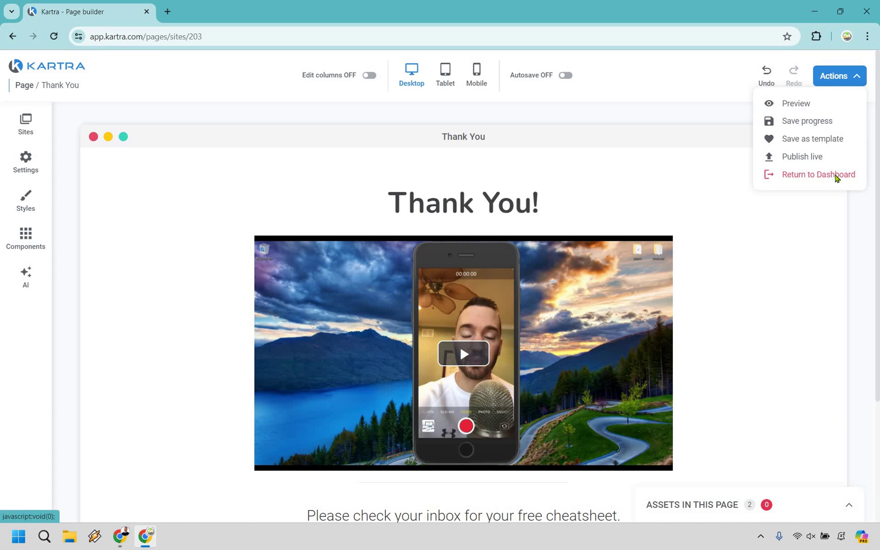
click(835, 178)
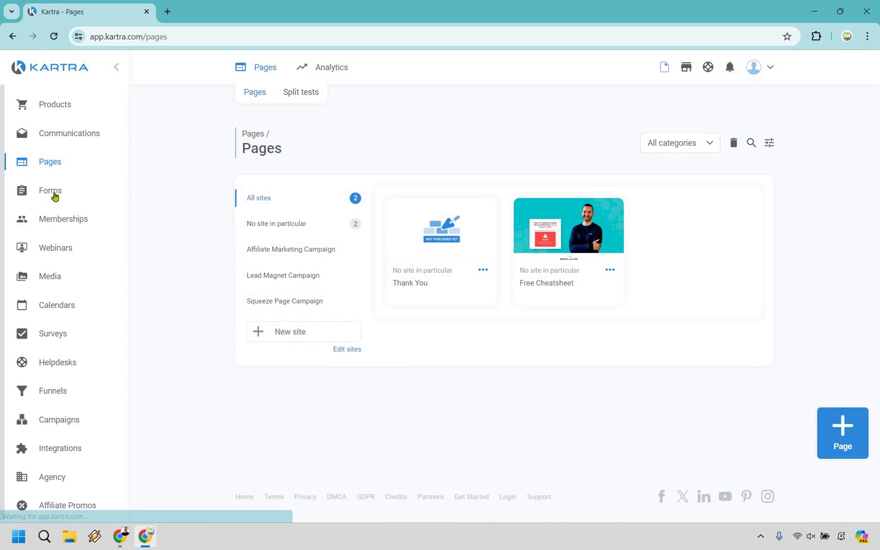
Step: Open the "Marketing Island Example" opt-in form for editing, keep its form fields and continue to the confirmation settings
click(54, 196)
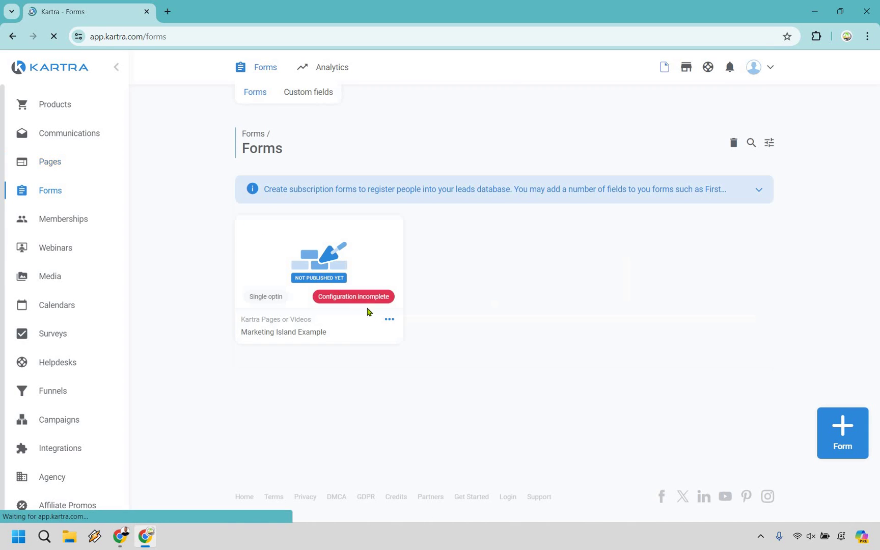
click(389, 323)
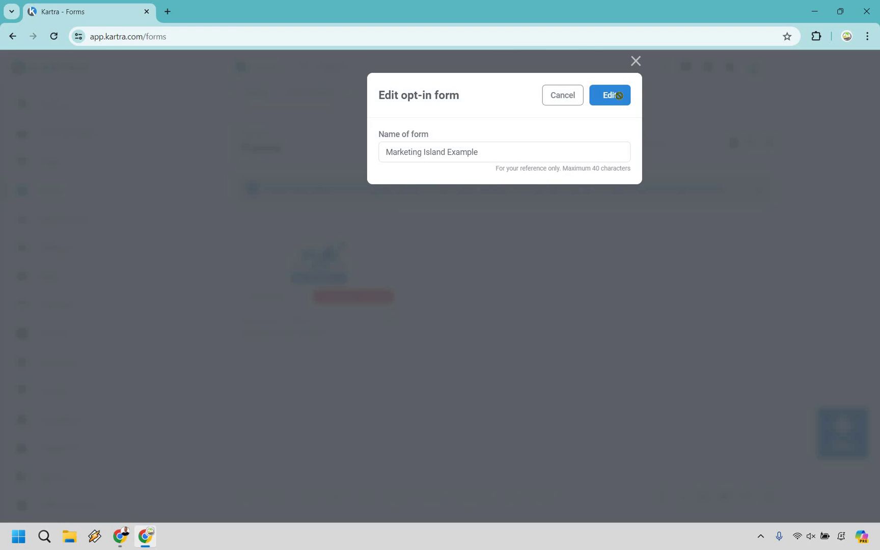
click(619, 95)
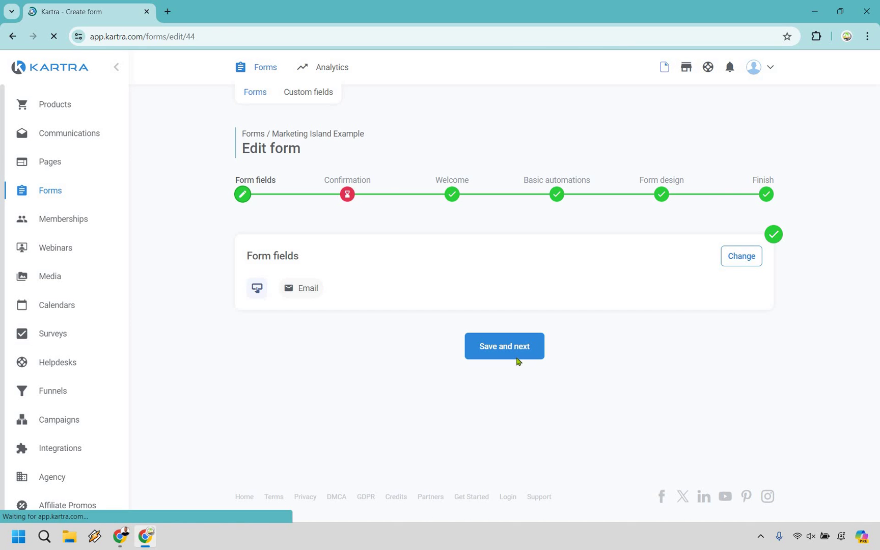
click(517, 357)
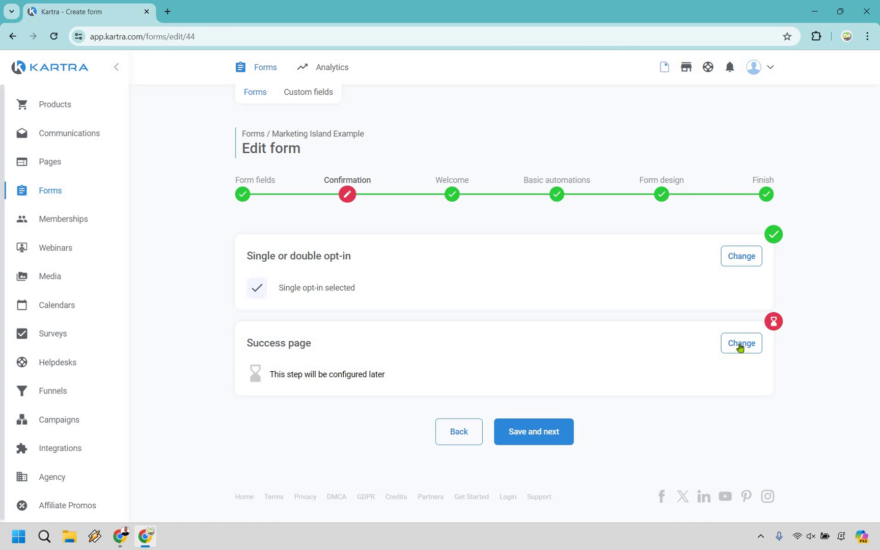
Step: Set the form's success page to the Kartra page "Thank You" under "No site in particular" and save it
click(739, 345)
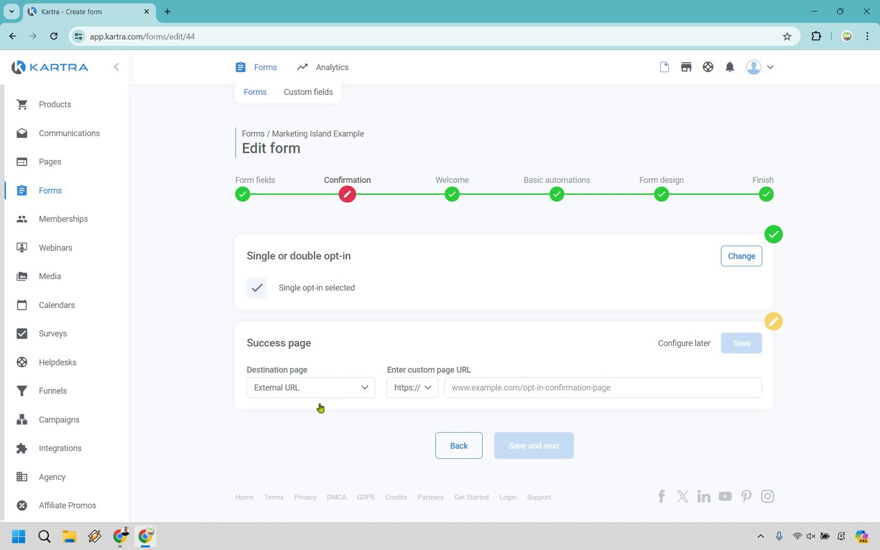
click(319, 392)
click(297, 434)
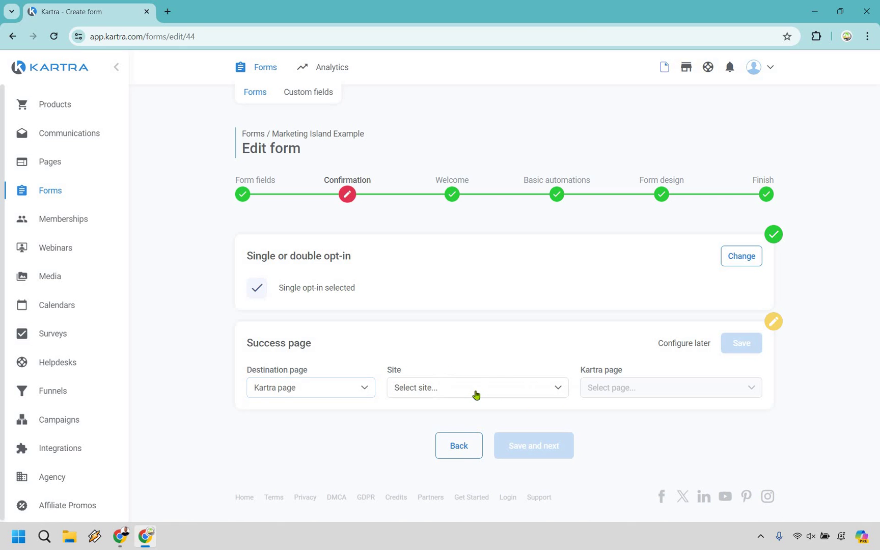
click(476, 394)
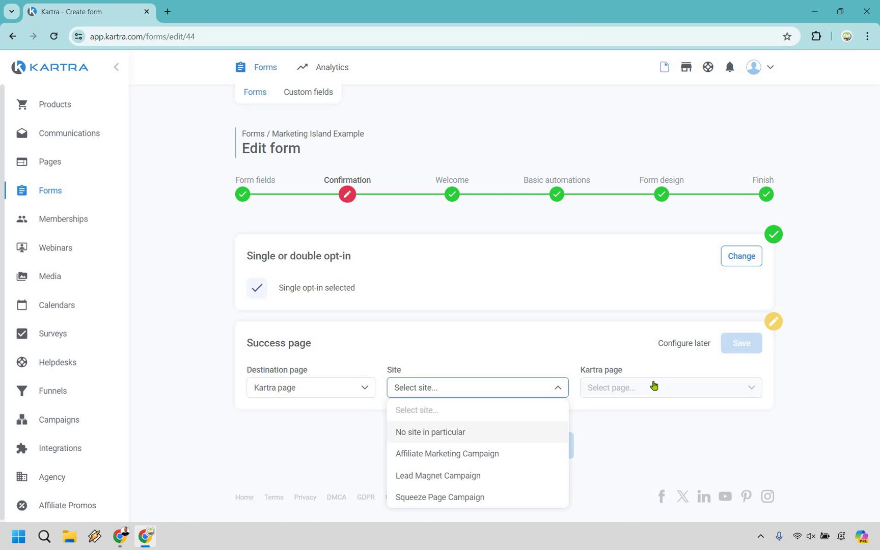
click(442, 432)
click(653, 387)
click(617, 454)
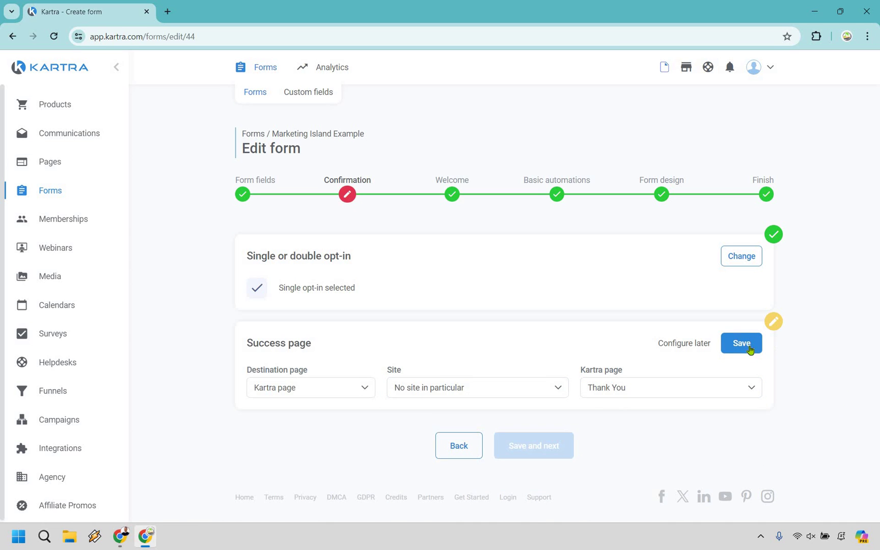
click(741, 343)
Step: Keep the form's welcome, basic automation and design settings and proceed through the remaining stages to finish the form
click(549, 437)
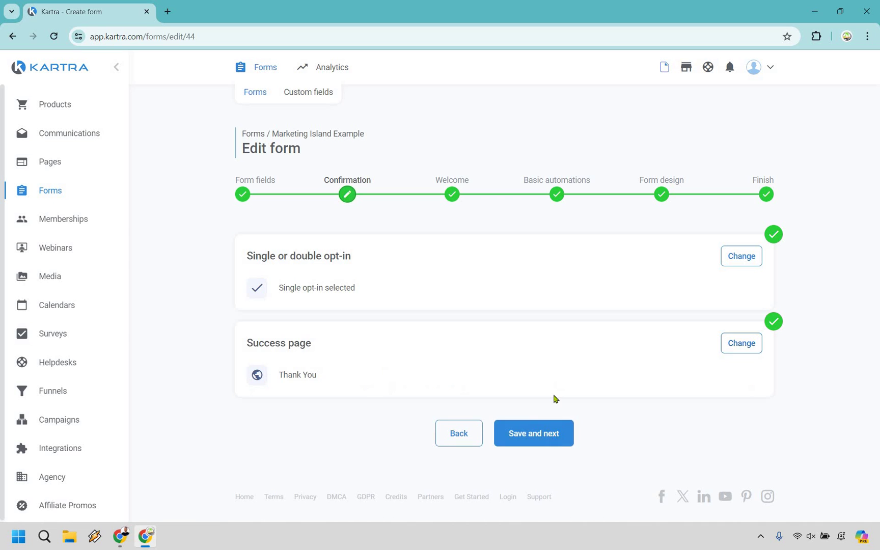
click(552, 351)
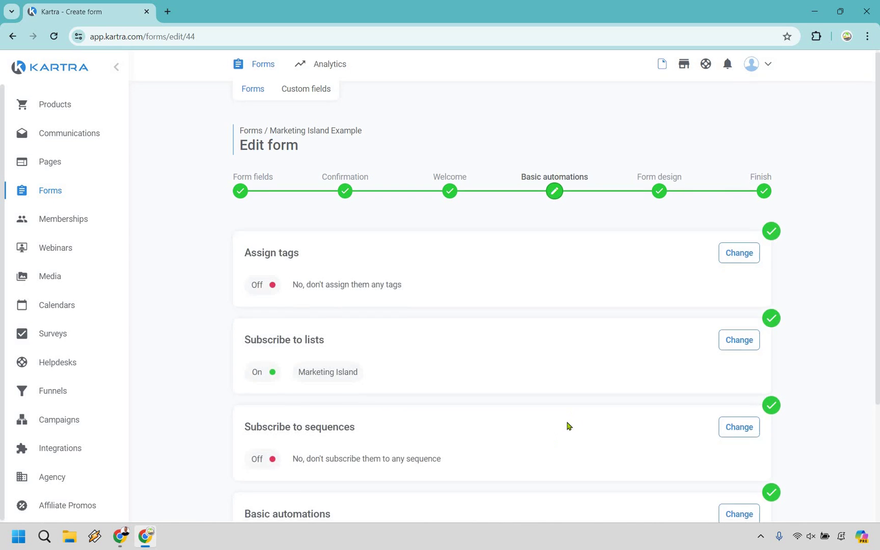
scroll(560, 387, down, 3)
click(535, 446)
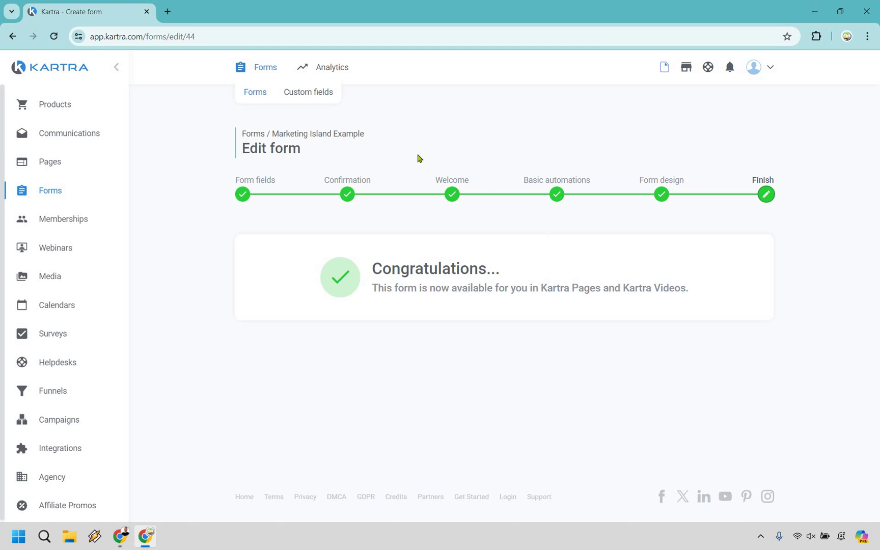
Step: Create a new communication sequence with "Marketing Island Sequence" as both its name and its public description
click(94, 133)
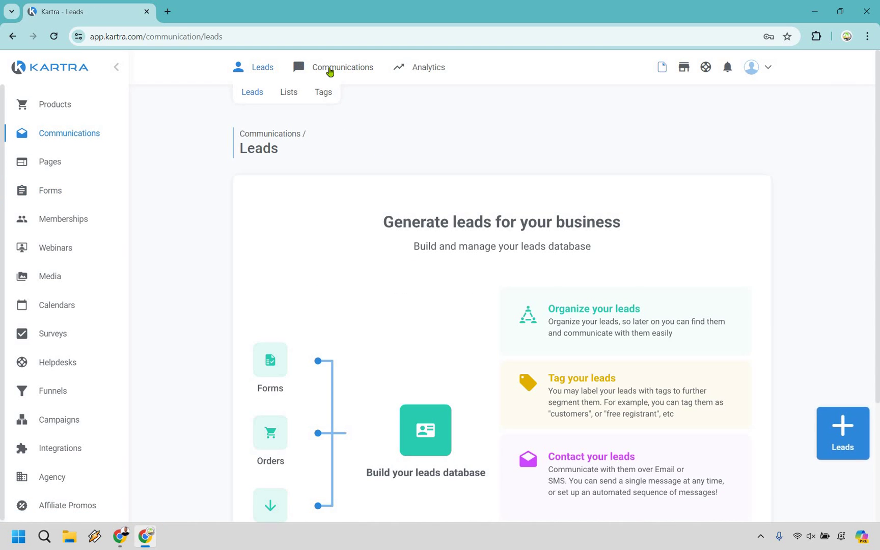
mouse_move(331, 68)
click(320, 93)
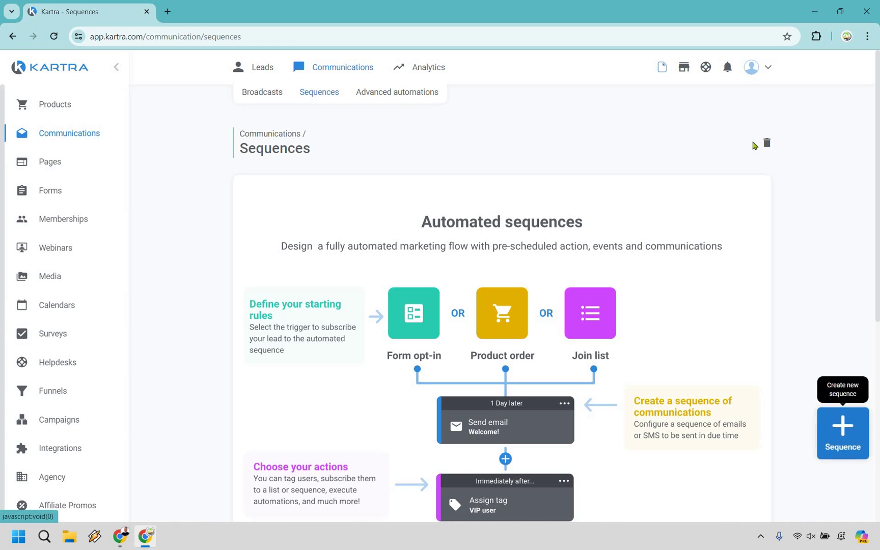
click(841, 438)
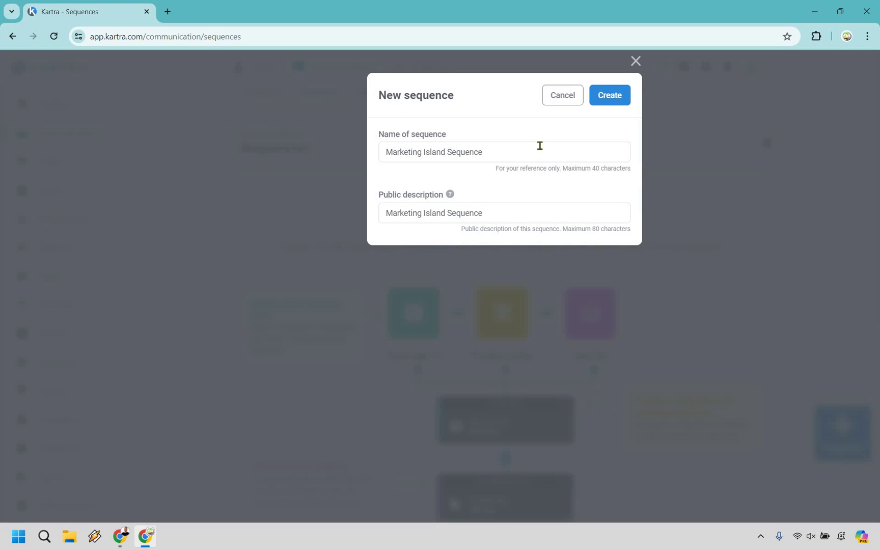
click(613, 95)
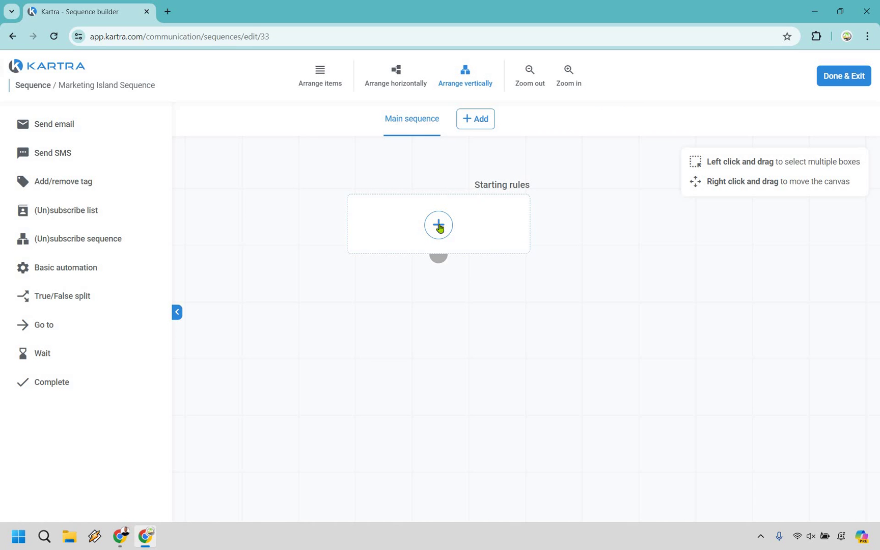
Step: Add a starting rule that triggers the sequence on the "Marketing Island" list and save it
click(438, 226)
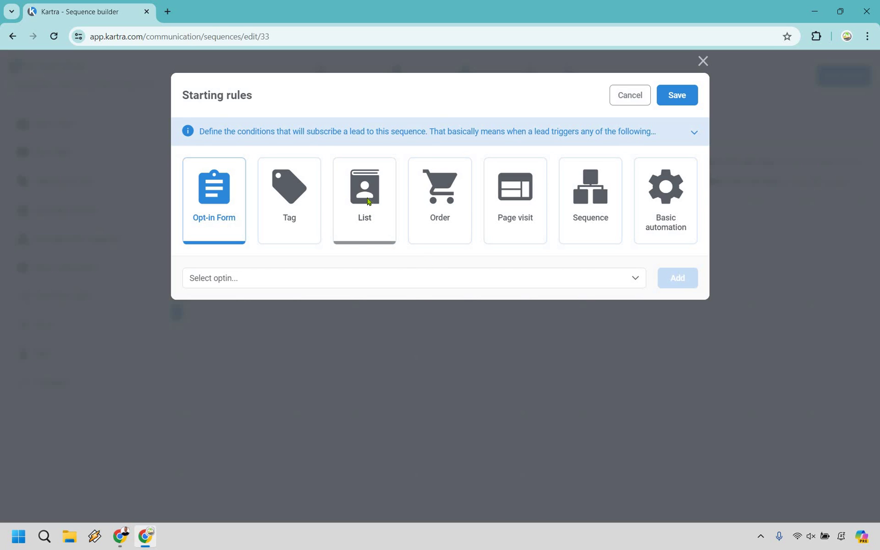
click(336, 237)
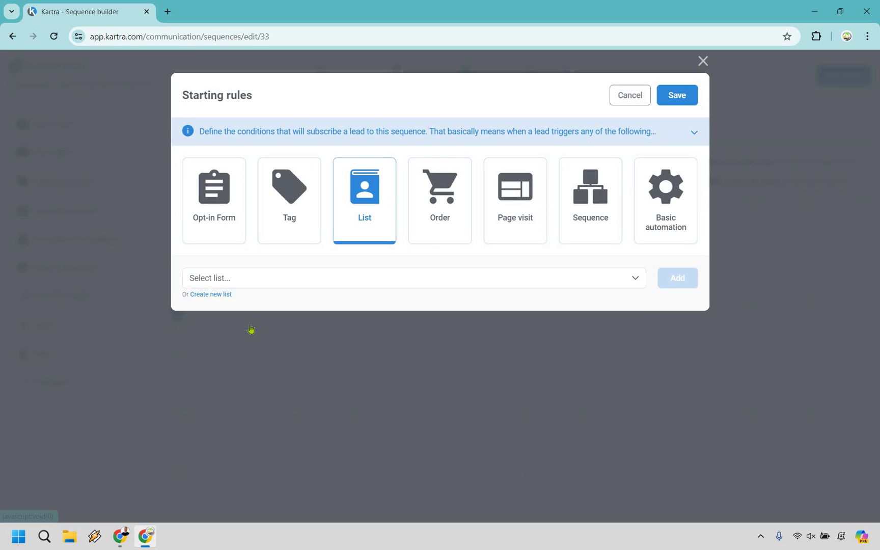
click(247, 278)
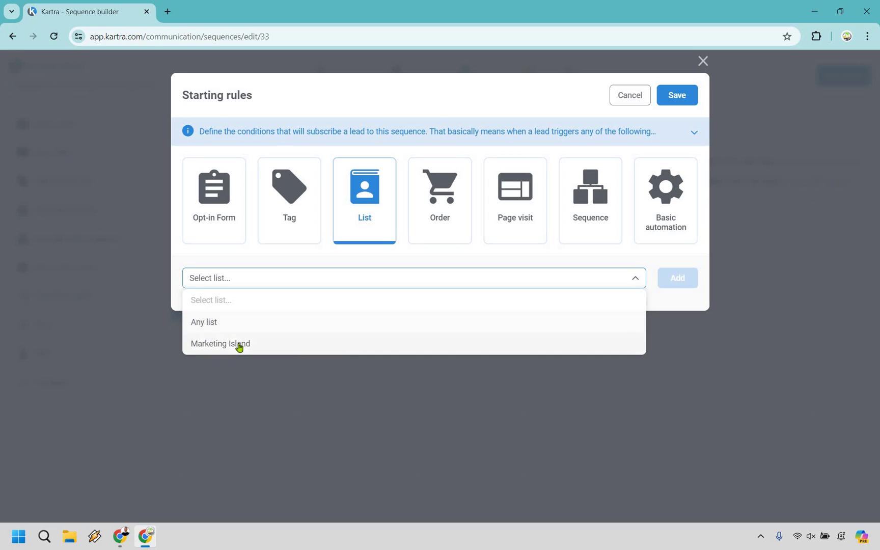
click(239, 344)
click(681, 278)
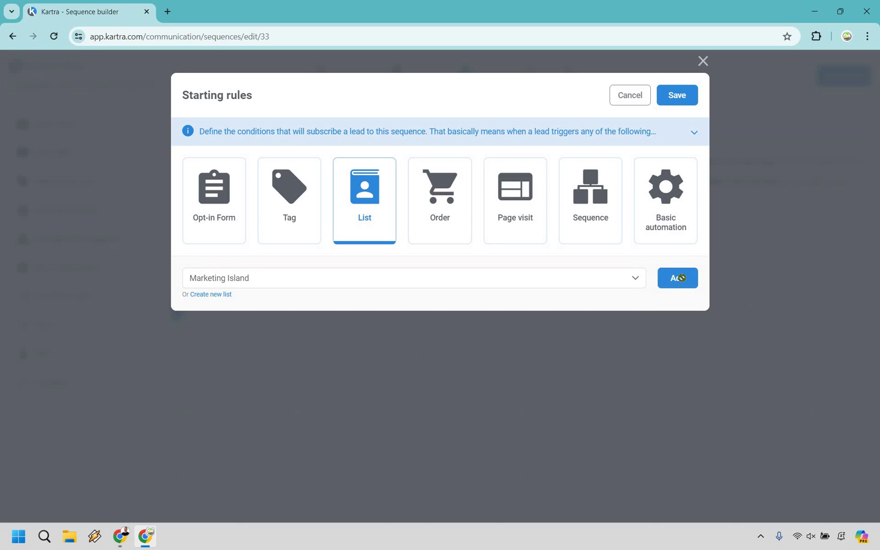
click(685, 93)
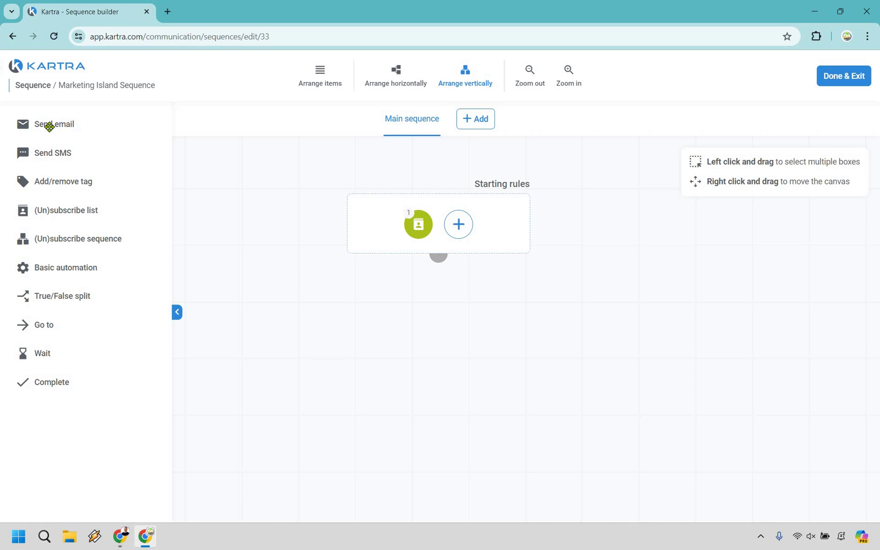
Step: Add a send-email step right after the previous step, allowed any day and time, with the broadcast named "Click Here To Access Your Cheatsheet"
drag(165, 218, 555, 341)
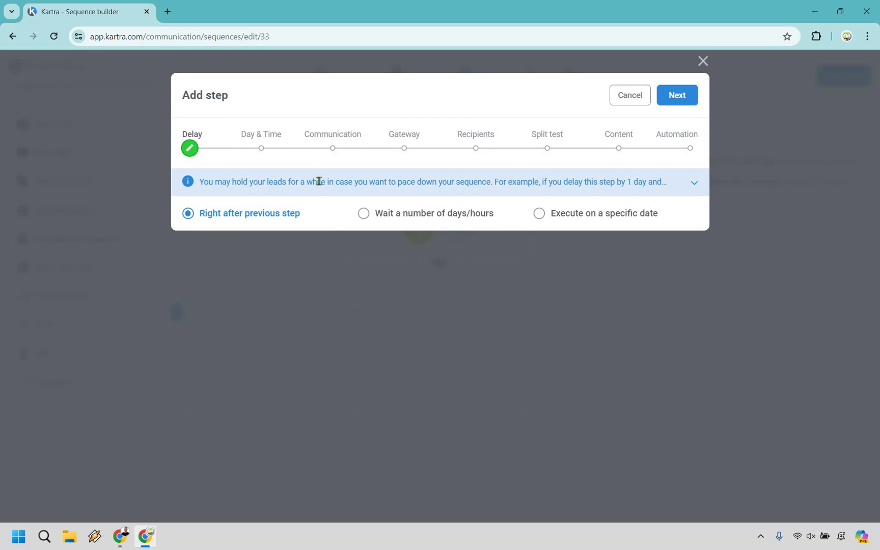
click(671, 100)
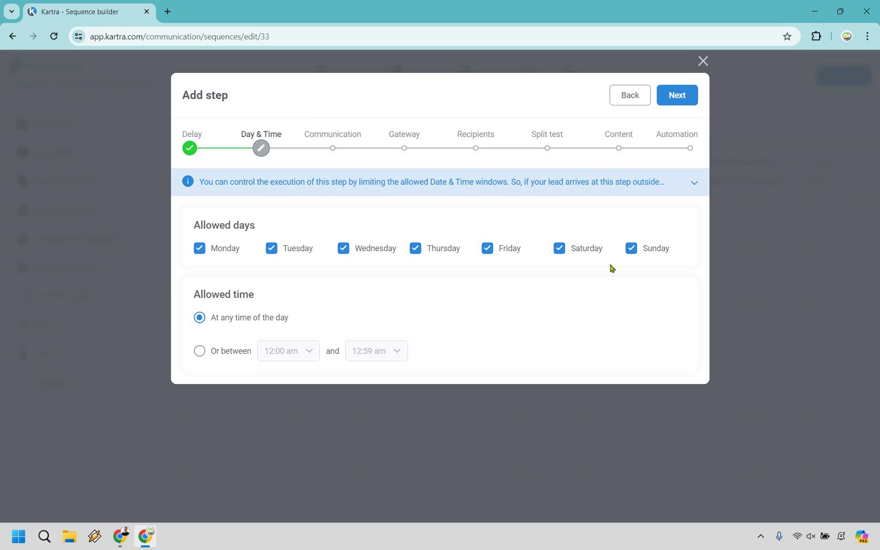
click(680, 96)
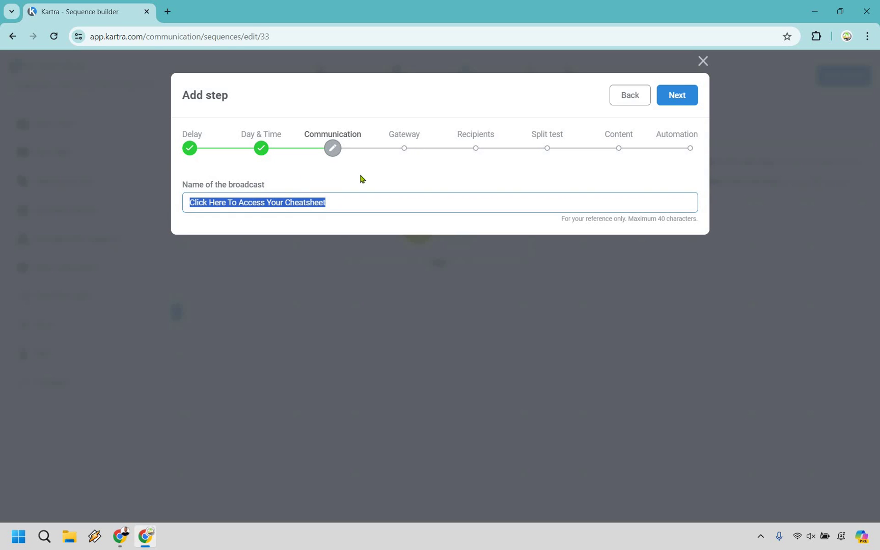
click(563, 167)
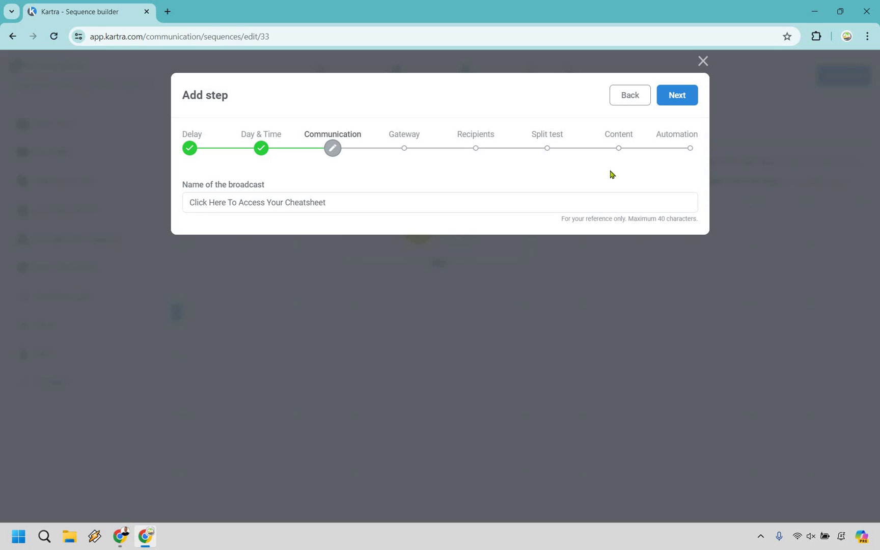
click(670, 103)
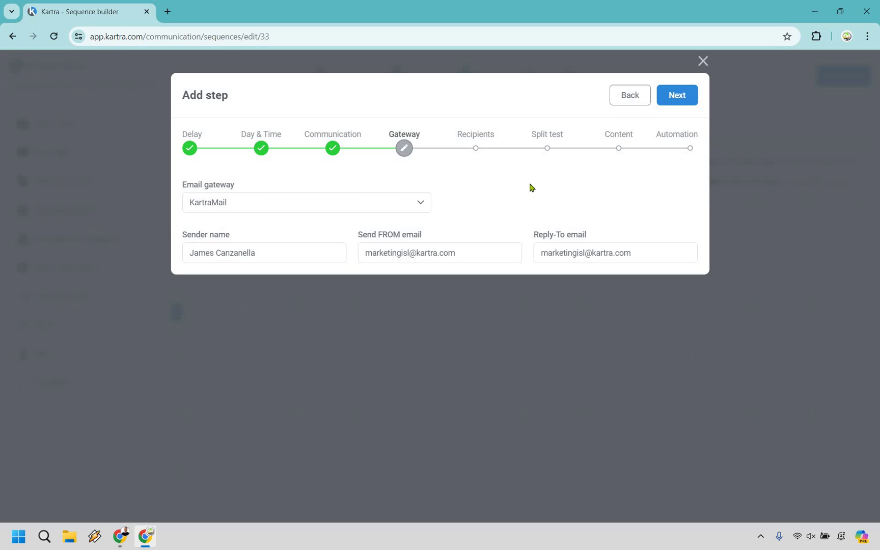
Step: Keep the KartraMail gateway settings, add "Anyone reaching this step" as recipients, and choose a single email without split testing
click(685, 97)
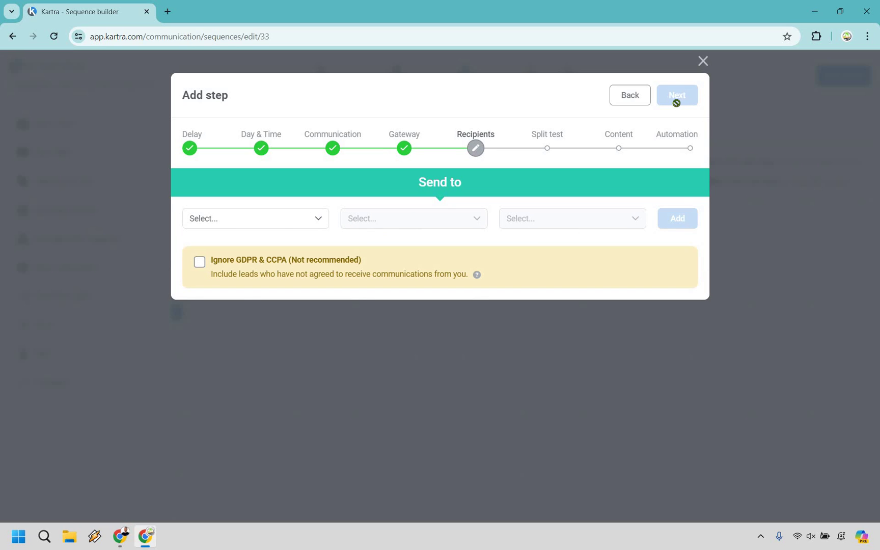
click(278, 224)
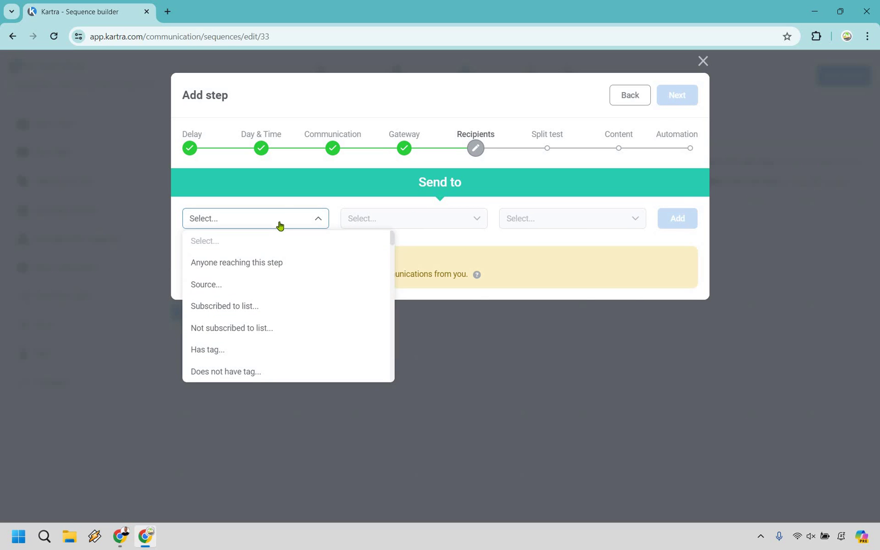
click(280, 257)
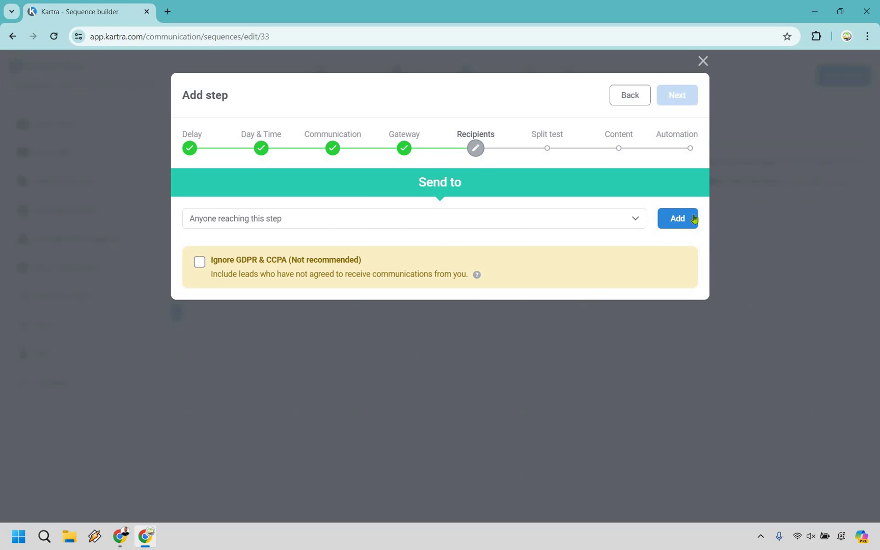
click(683, 219)
click(675, 101)
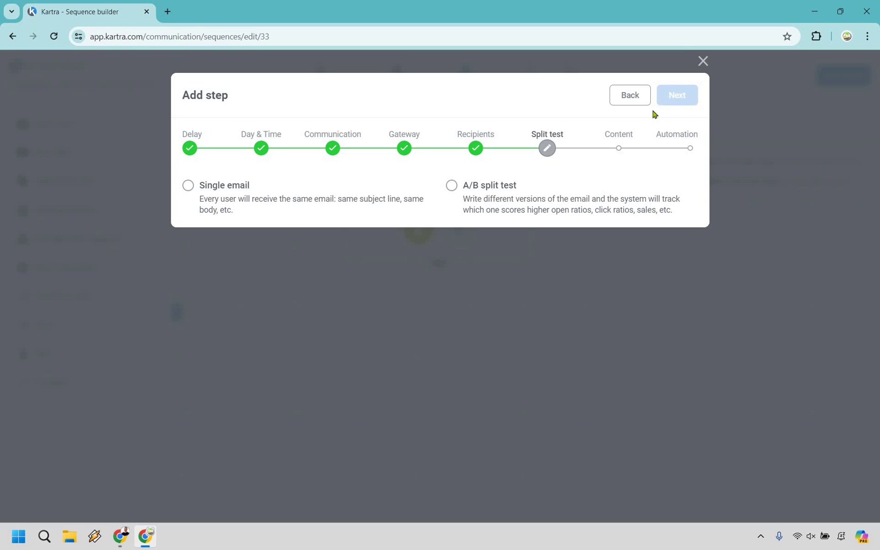
click(186, 186)
click(677, 98)
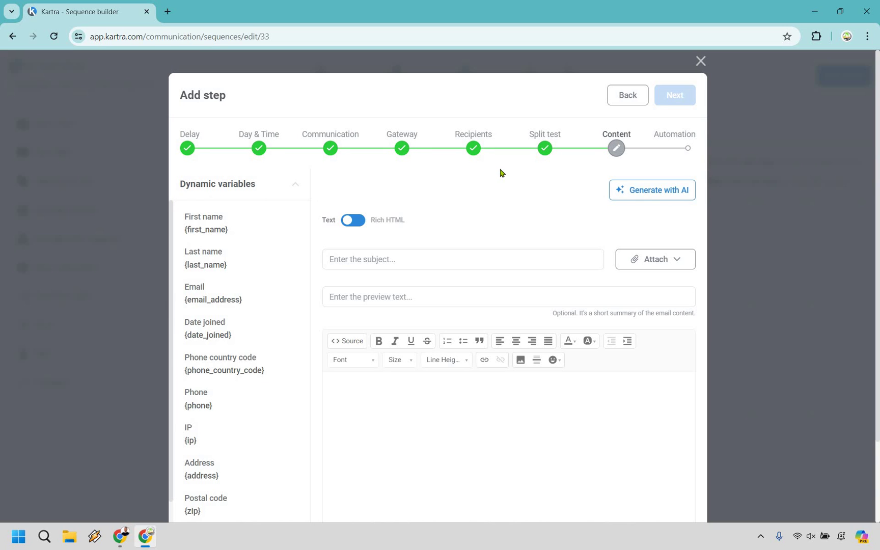
scroll(488, 173, down, 1)
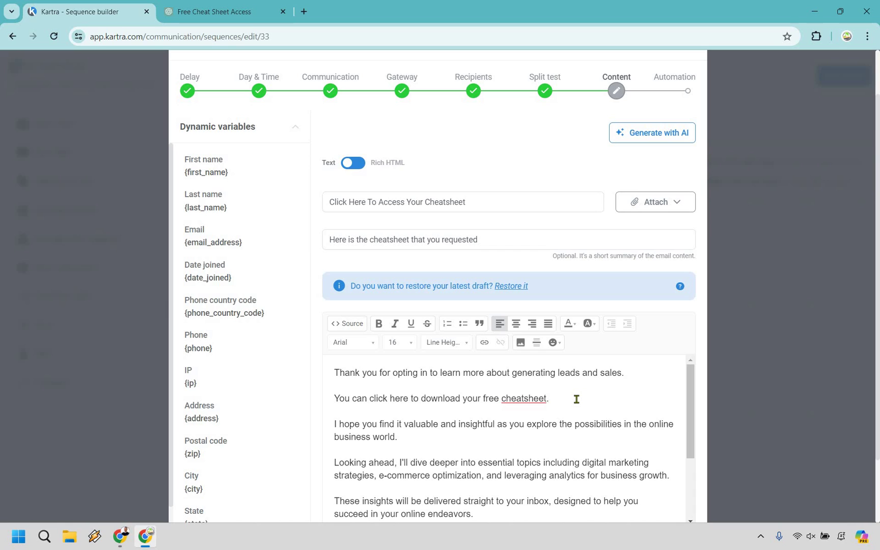
key(Left)
key(Right)
key(shift+Left)
key(shift+Left)
drag(441, 399, 339, 397)
click(336, 397)
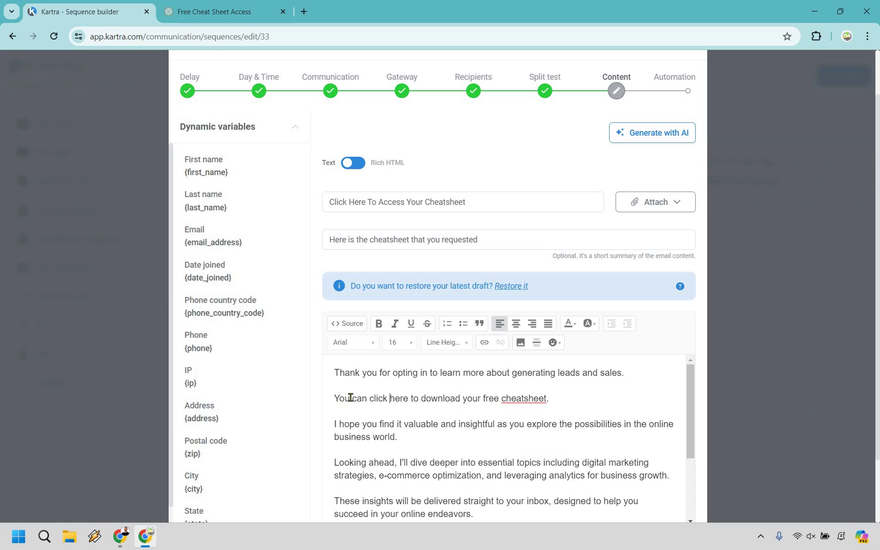
shift+click(546, 401)
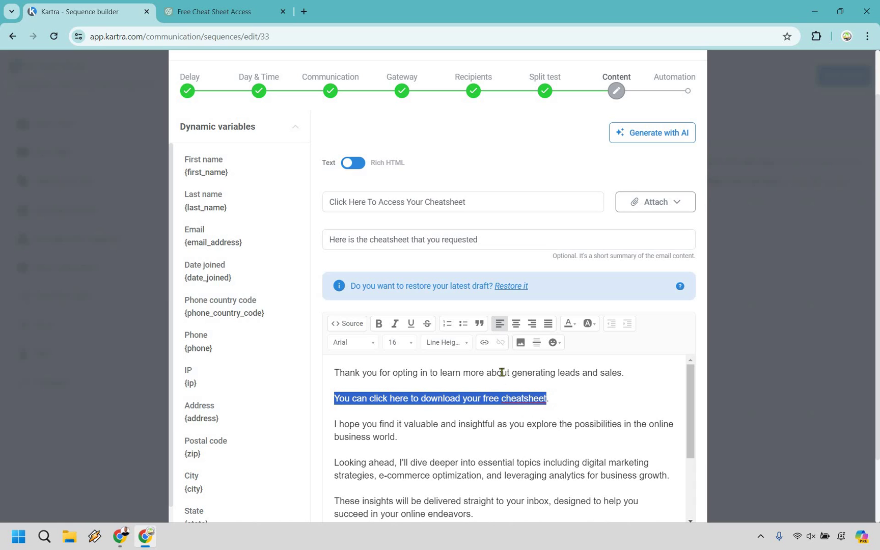
click(485, 343)
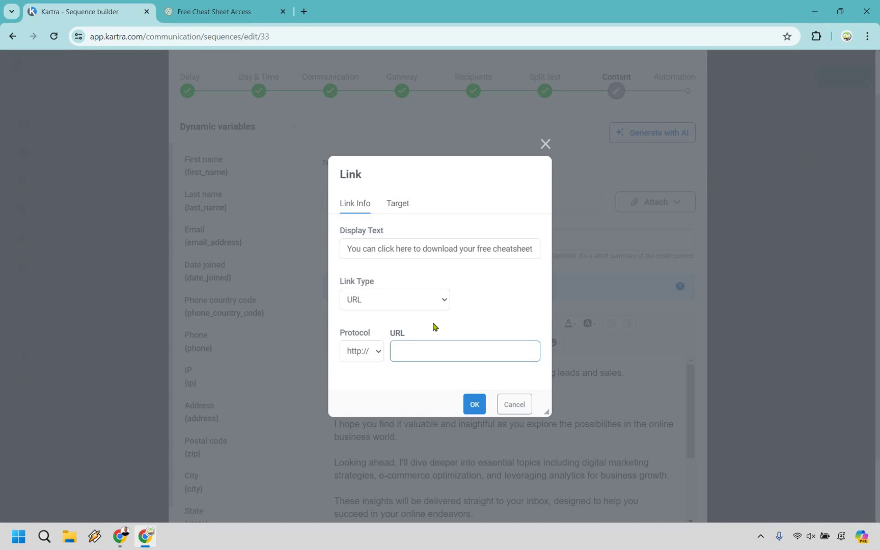
text(www.aol.cpm)
click(474, 404)
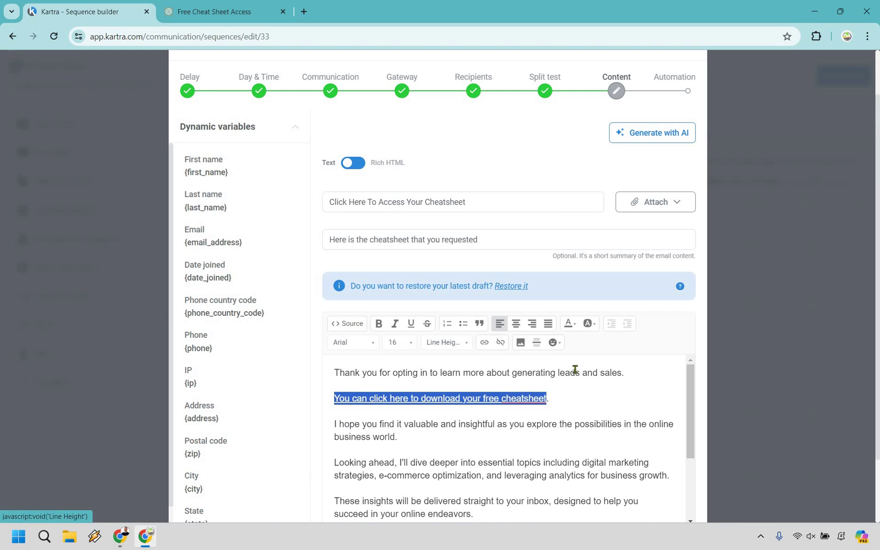
click(572, 369)
Step: Look over the finished email content and create the send-email step without any automation
scroll(600, 384, down, 3)
scroll(600, 384, up, 4)
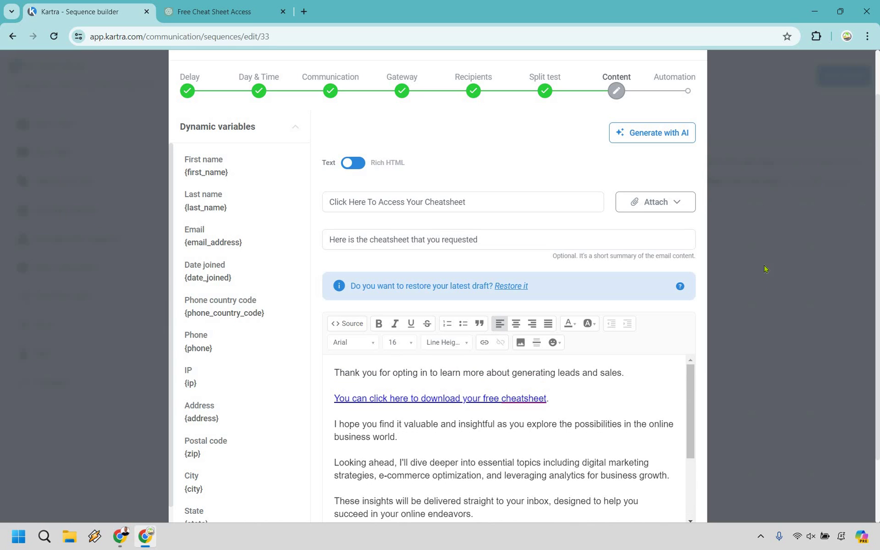
scroll(600, 331, down, 5)
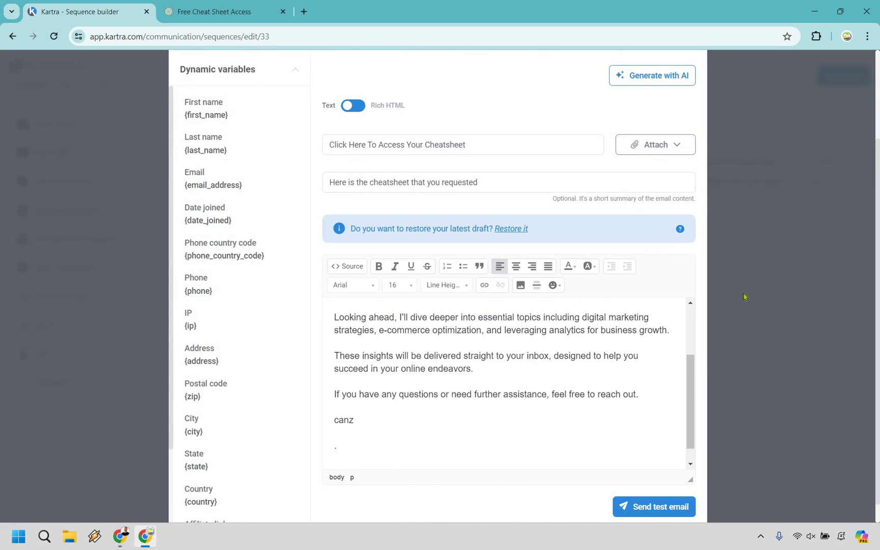
scroll(755, 286, up, 4)
scroll(764, 280, down, 3)
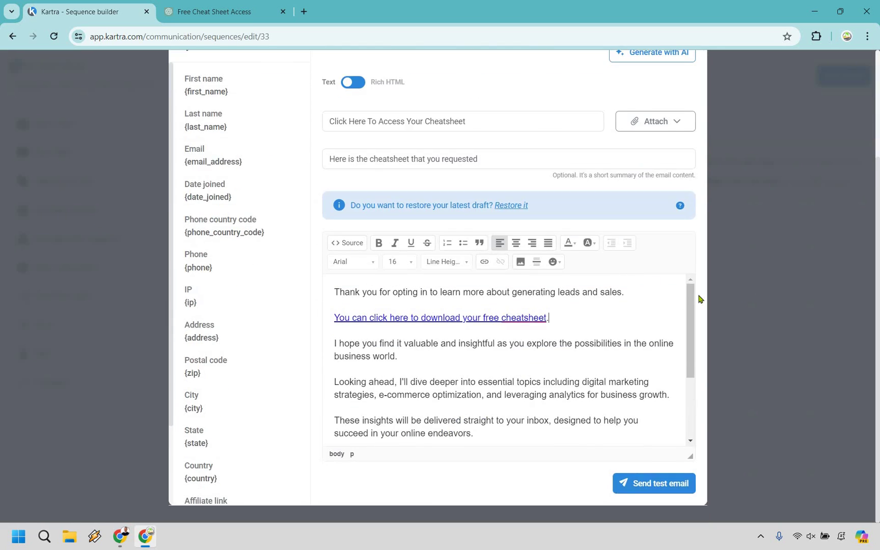
scroll(778, 247, up, 3)
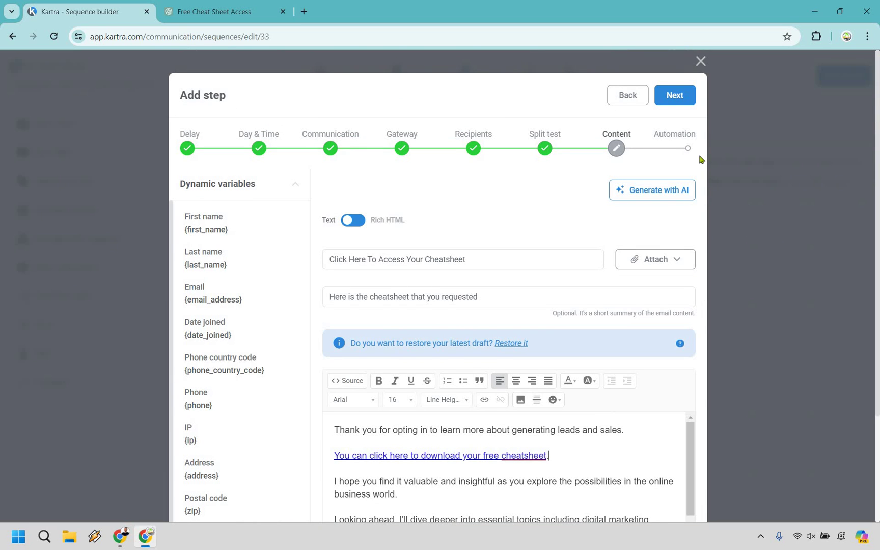
click(675, 96)
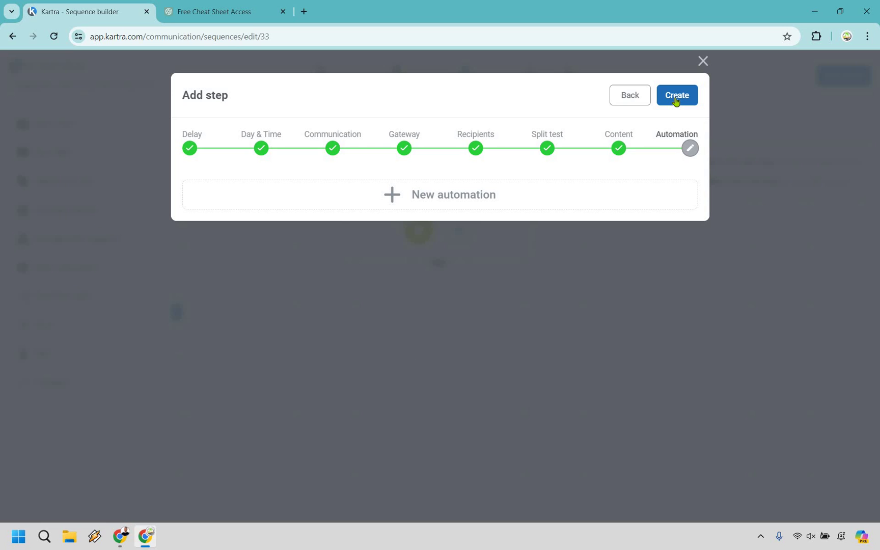
click(677, 97)
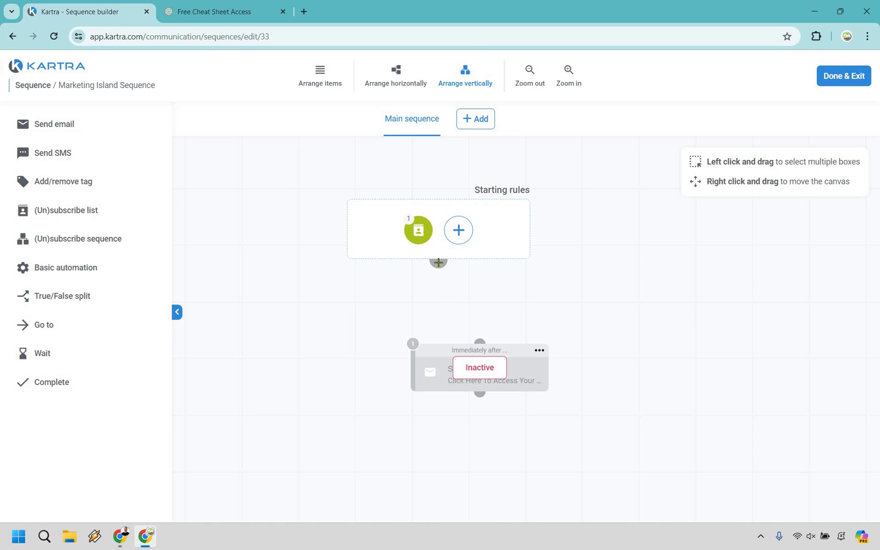
Step: Connect the starting rules to the send-email step and activate that step
drag(438, 262, 460, 317)
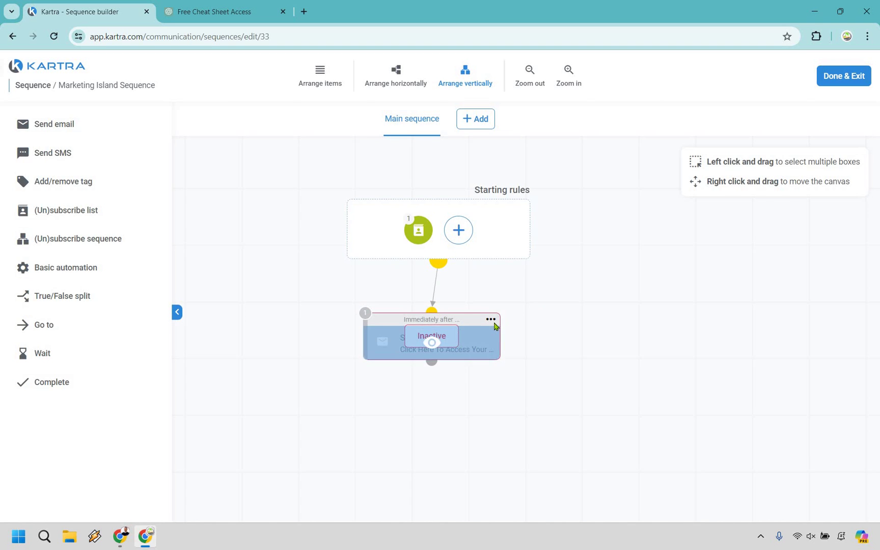
click(491, 319)
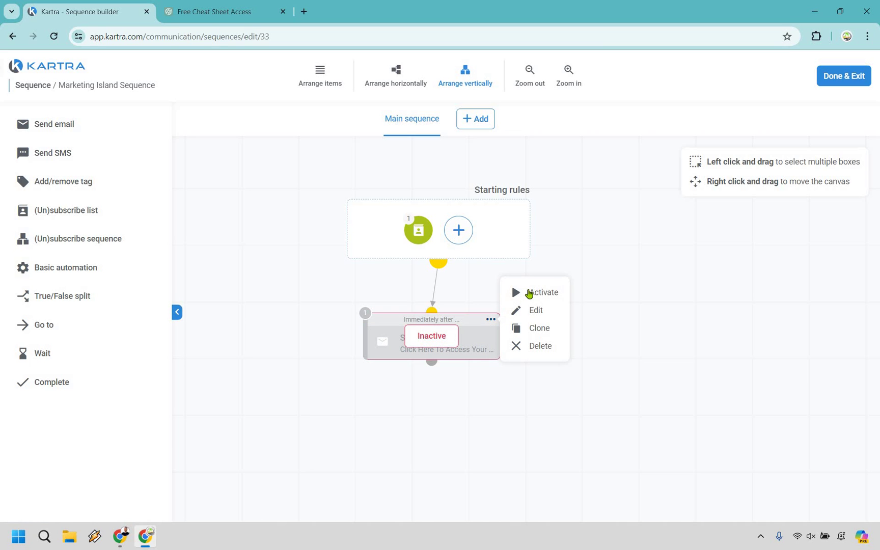
click(528, 294)
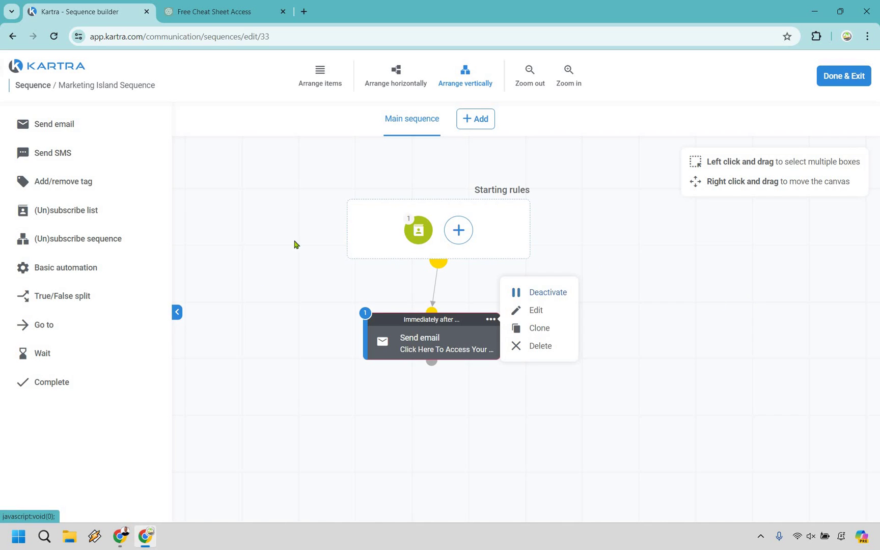
Step: Add a wait step below the send-email step with a delay of 1 day and 0 hours
click(42, 355)
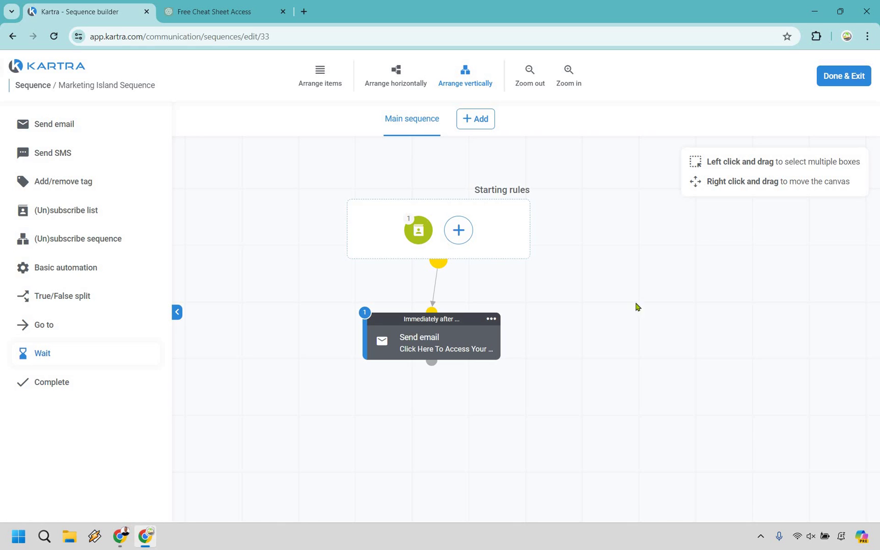
click(530, 76)
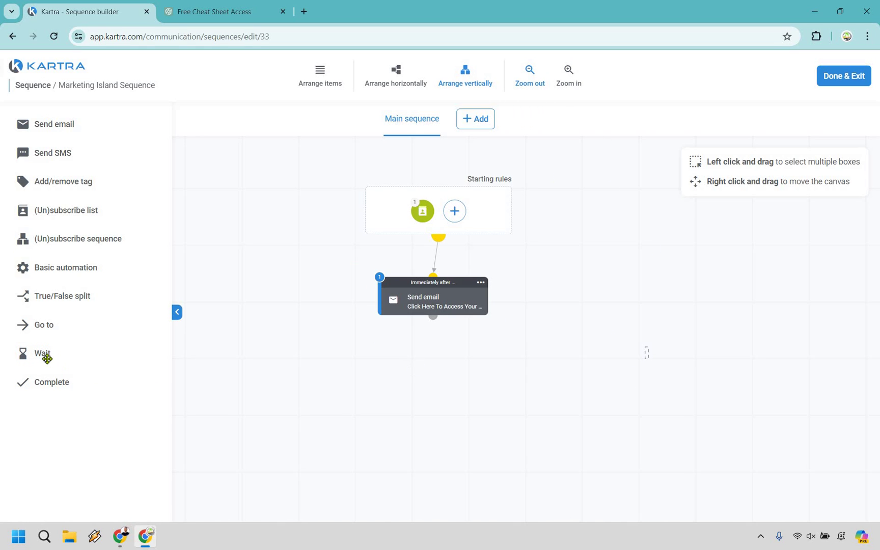
drag(48, 345, 503, 384)
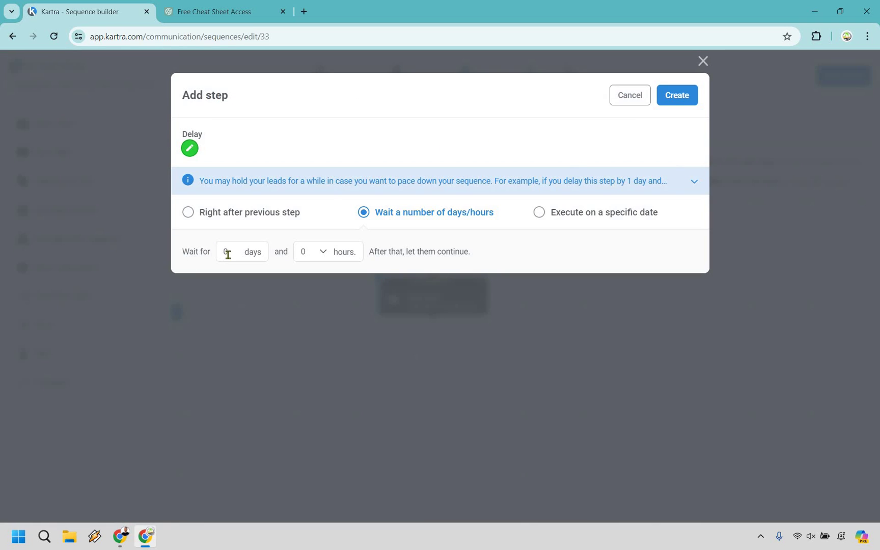
drag(221, 252, 549, 253)
text(1)
click(681, 103)
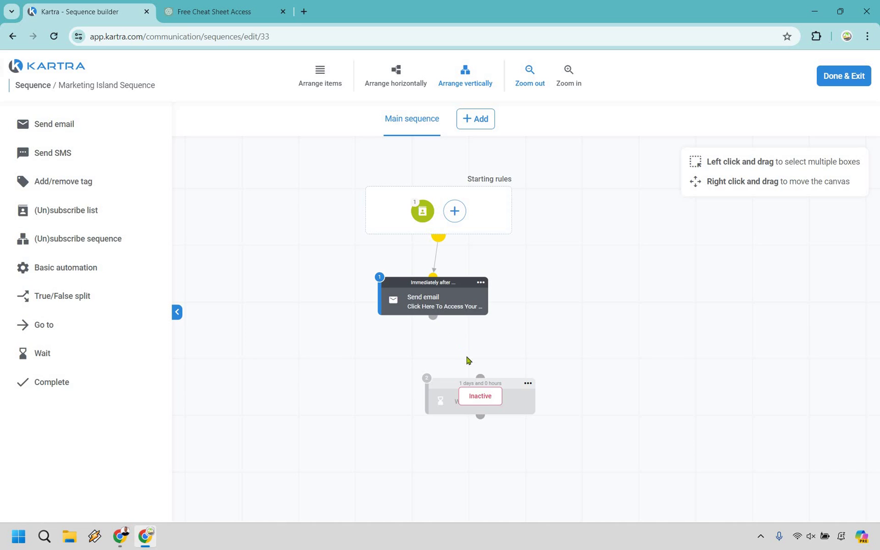
Step: Connect the send-email step to the wait step, activating the wait step before exiting the sequence builder
drag(433, 316, 480, 378)
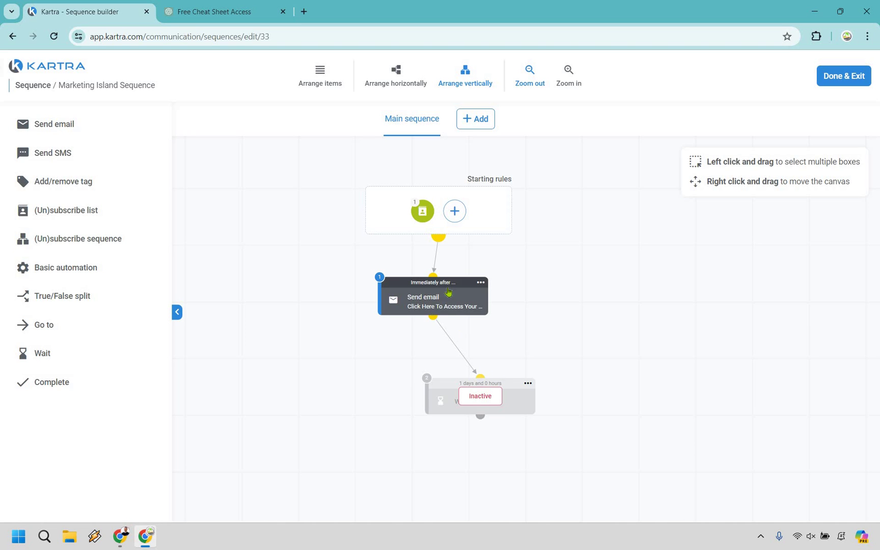
click(528, 384)
click(553, 357)
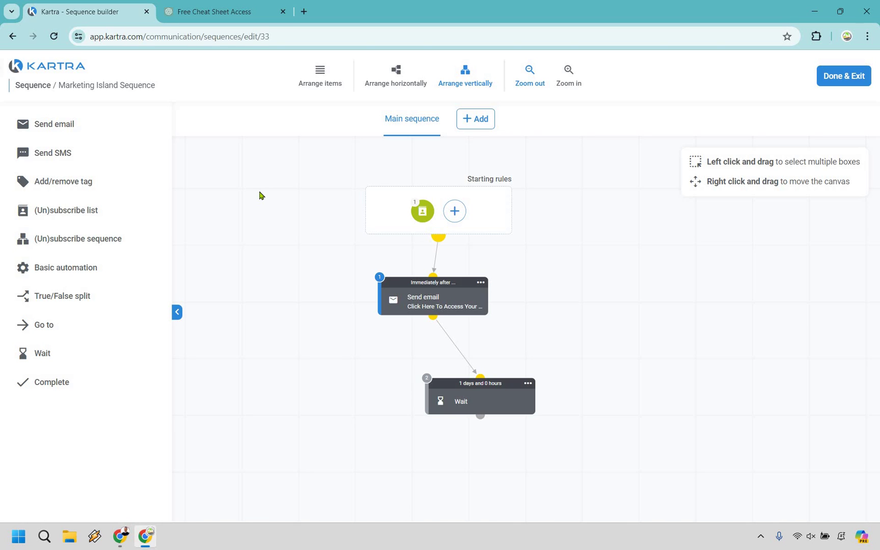
click(835, 78)
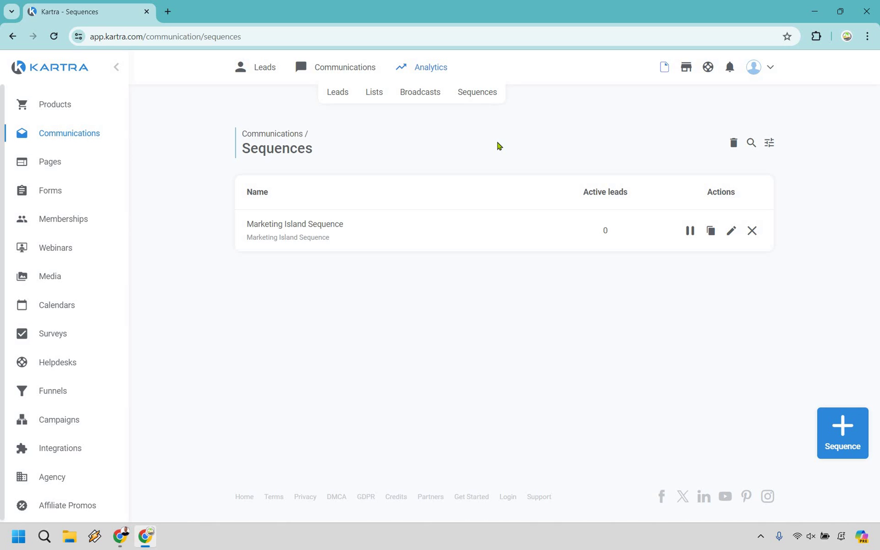
Step: Get the public link of the "Free Cheatsheet" page and open it in a new browser tab to review the live page
click(59, 163)
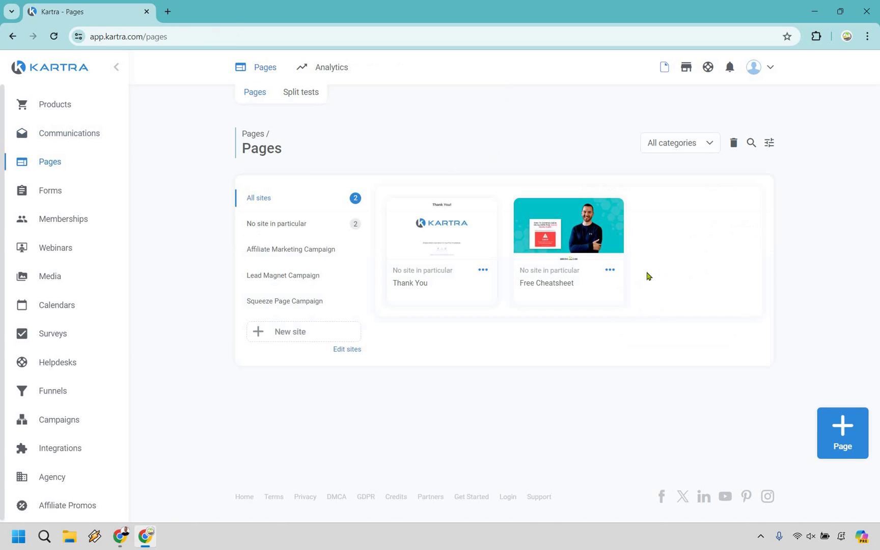
click(610, 270)
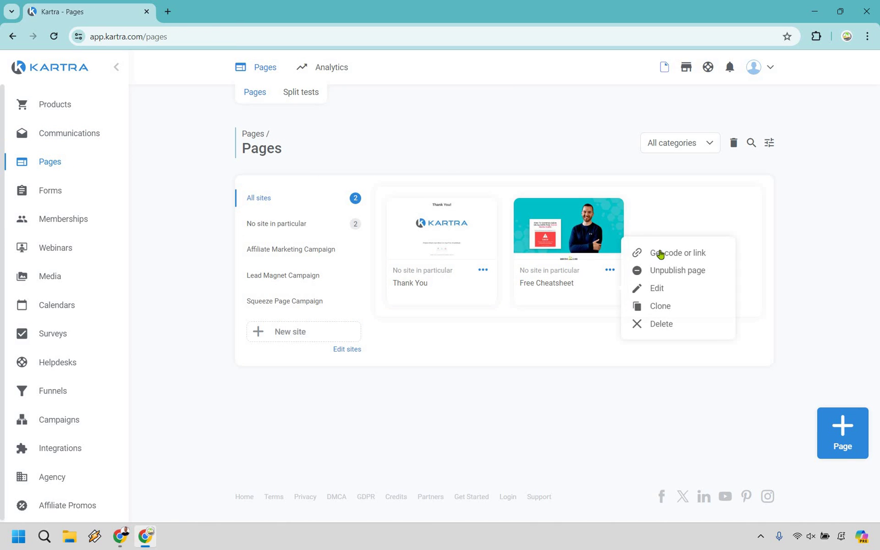
click(659, 254)
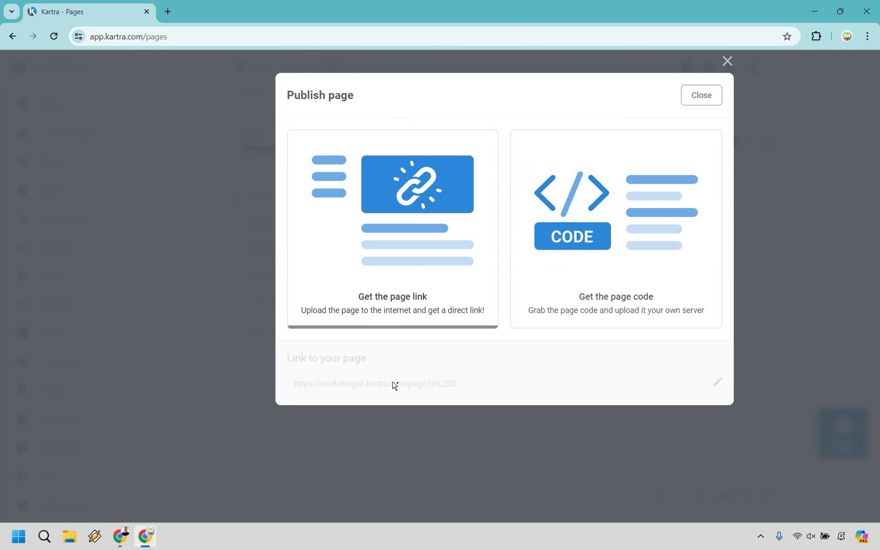
double_click(395, 384)
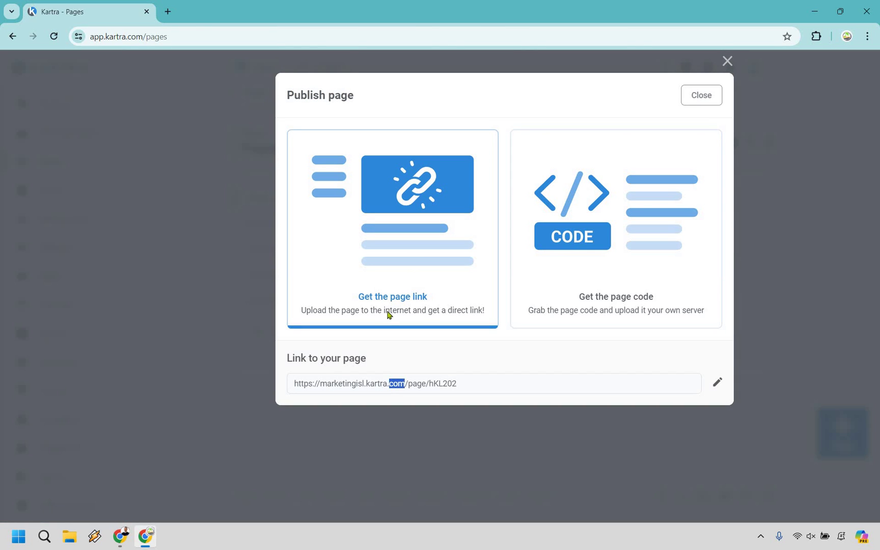
click(169, 13)
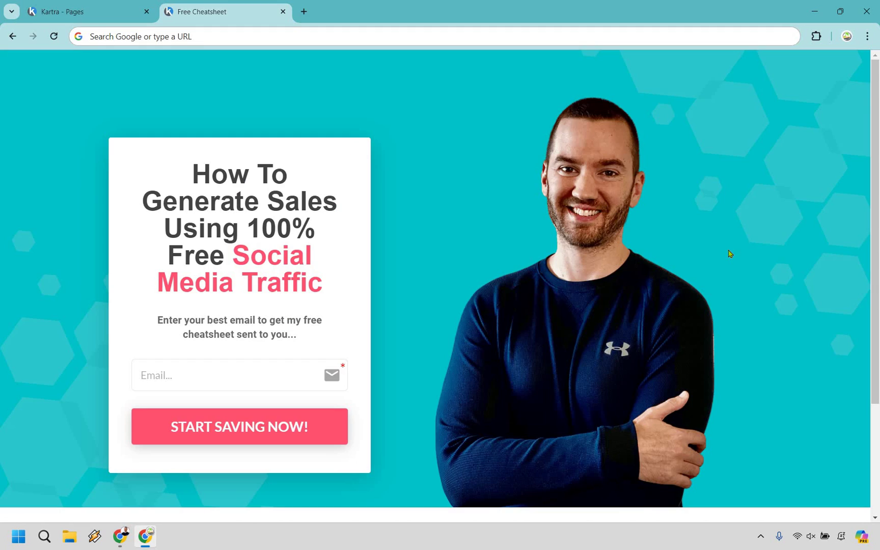
scroll(729, 252, down, 3)
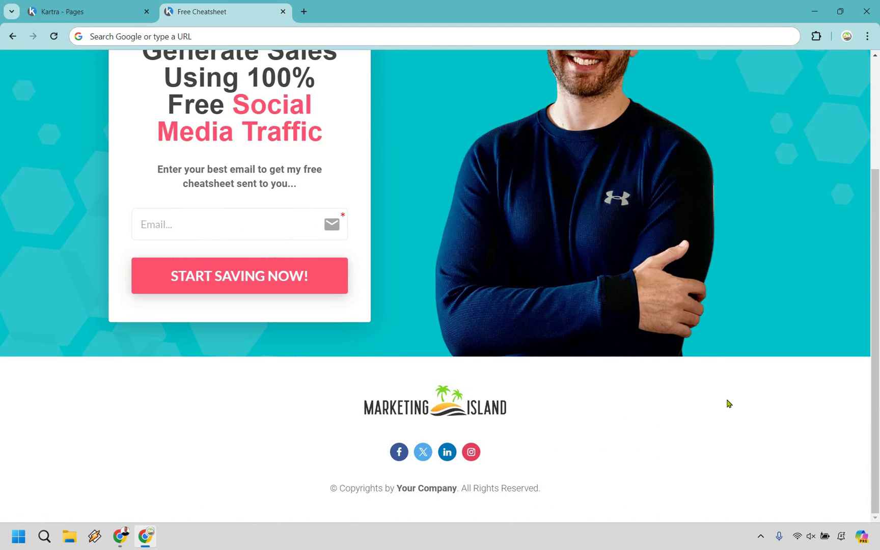
scroll(729, 404, up, 3)
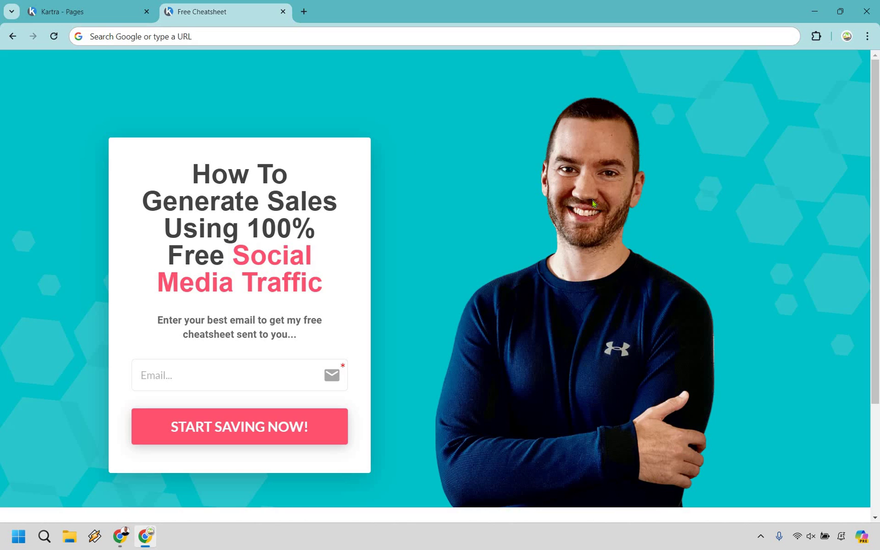
Step: Test the opt-in form on the live squeeze page by submitting it with the copied email address
click(173, 366)
key(ctrl+v)
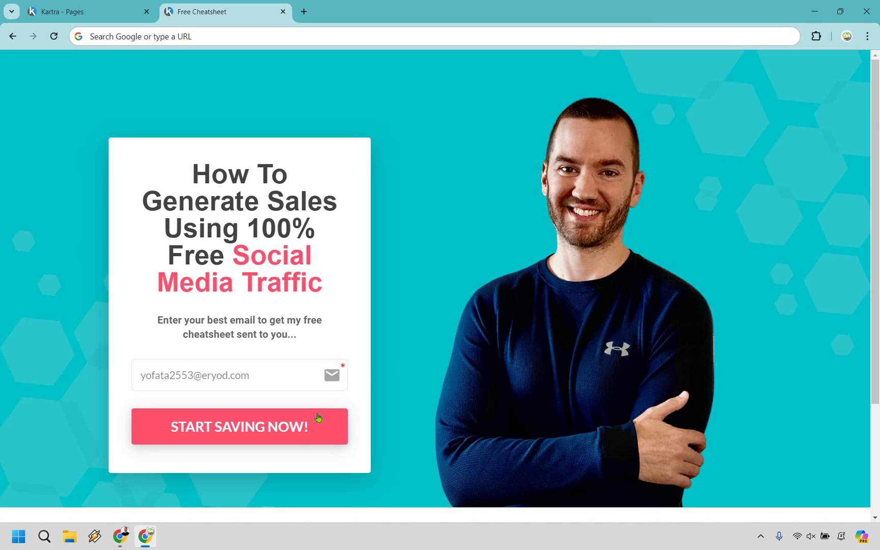
click(281, 430)
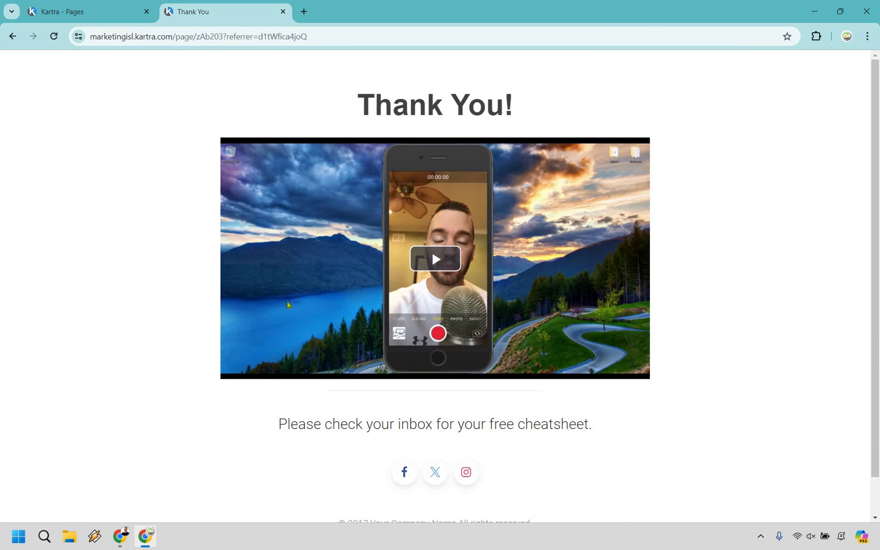
Step: Briefly play and pause the video on the live "Thank You" page and review the rest of the page
click(229, 377)
click(230, 377)
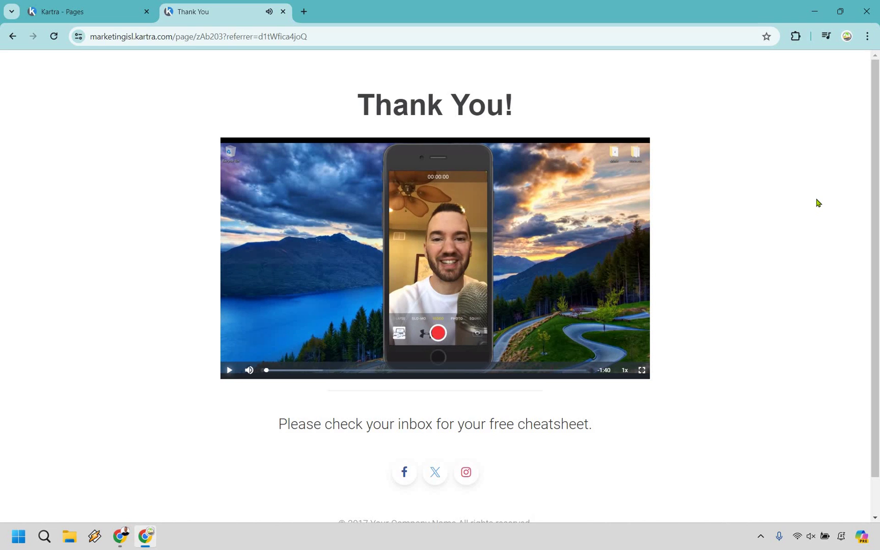
scroll(817, 202, down, 1)
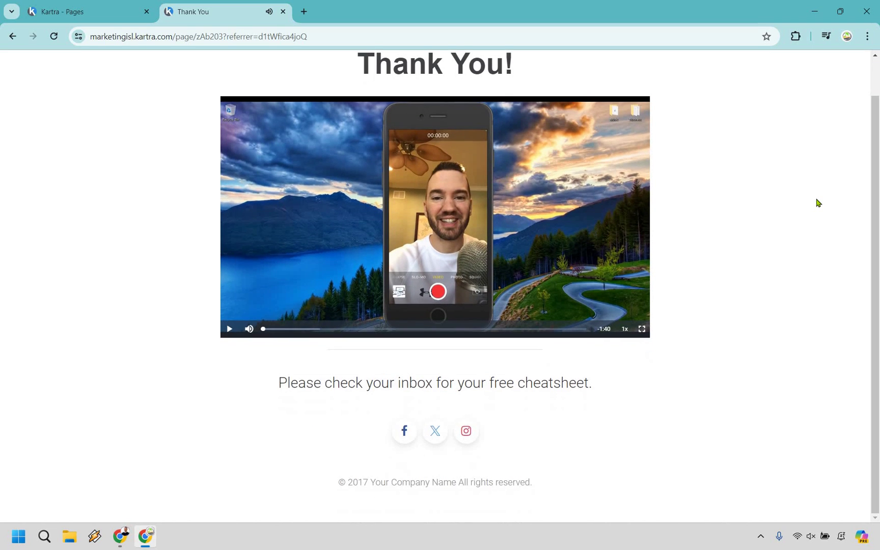
scroll(817, 203, up, 1)
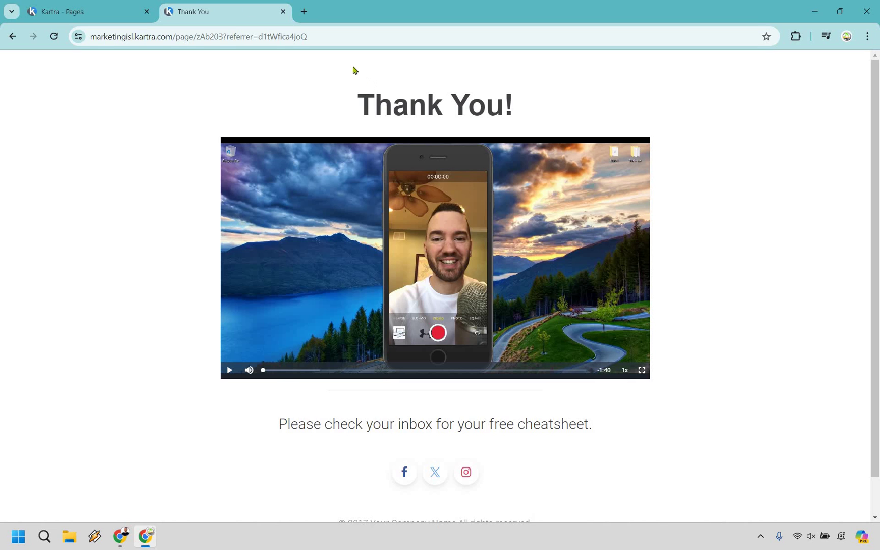
Step: Switch back to Kartra, close the page publishing dialog, and check the leads and sequences lists for the test opt-in
click(114, 4)
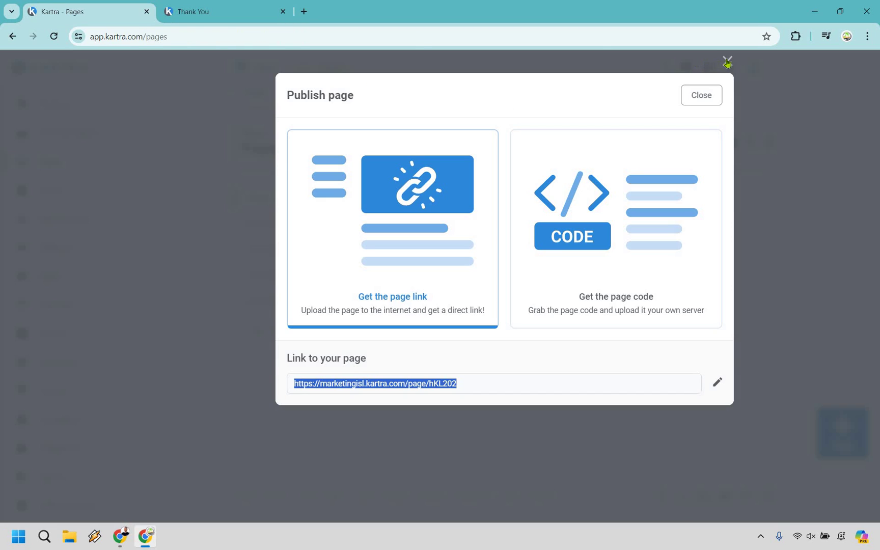
click(163, 118)
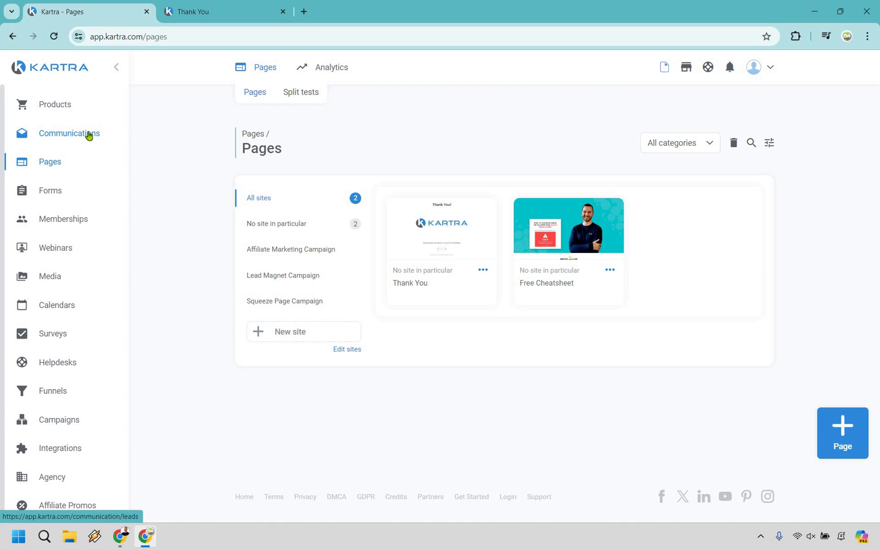
click(88, 135)
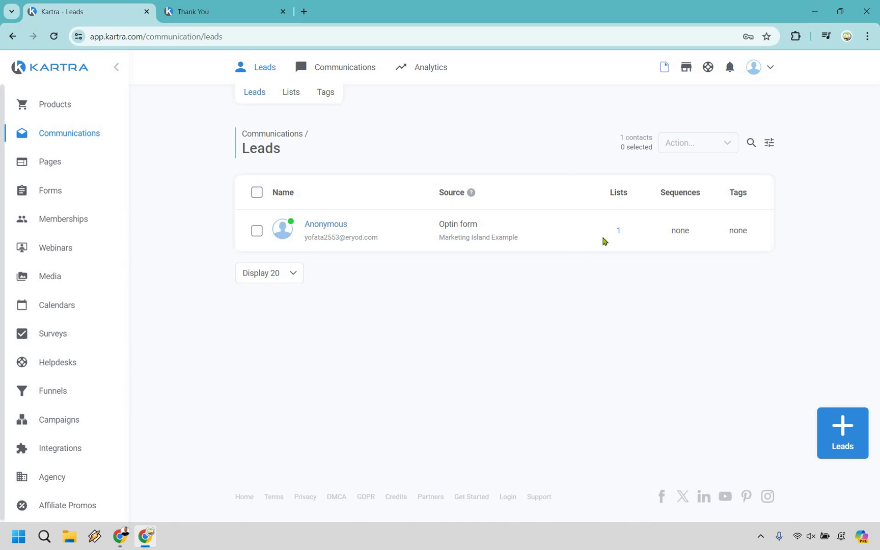
click(618, 230)
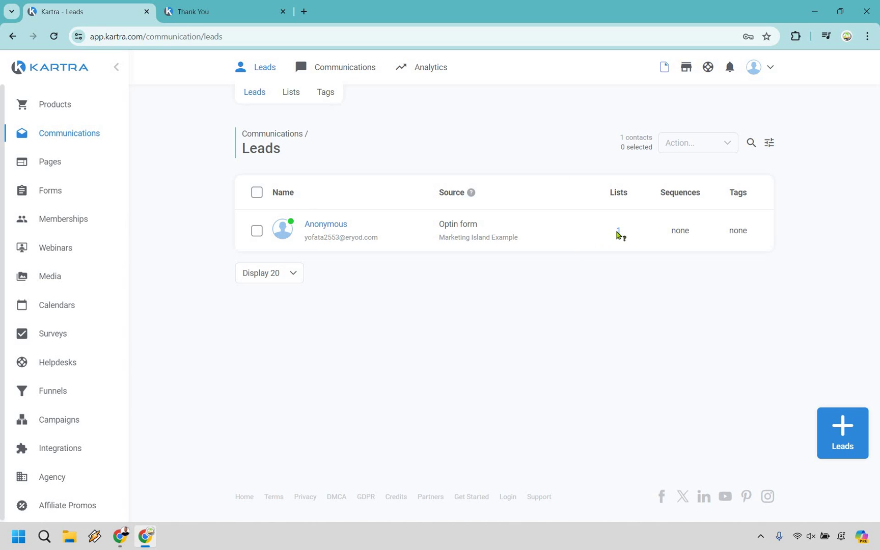
click(323, 92)
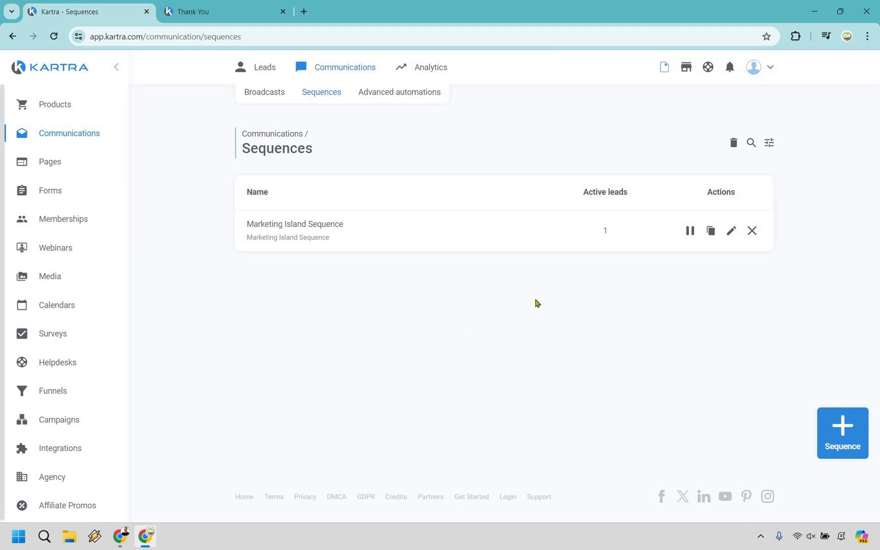
Step: Check the cheatsheet email in the Temp Mail inbox, and return to the Kartra browser window
click(128, 539)
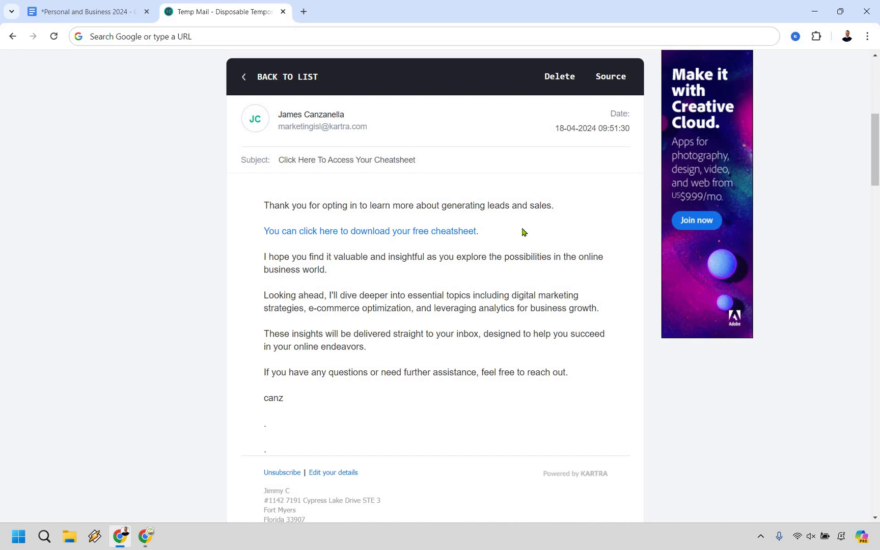
click(145, 539)
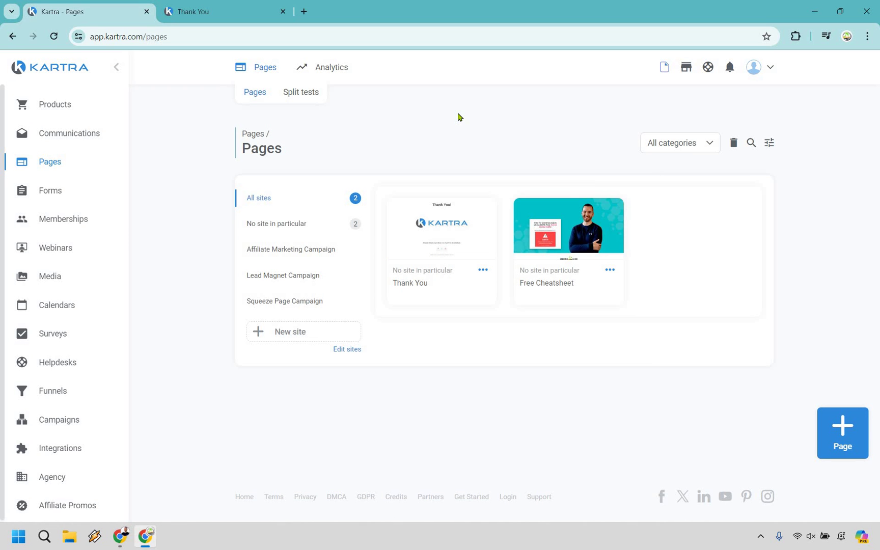